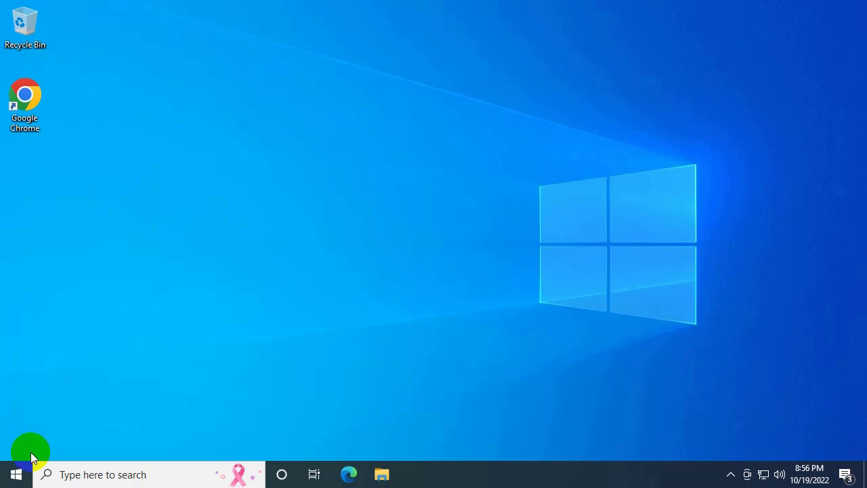
Open the Update & Security page in Windows Settings.
click(19, 475)
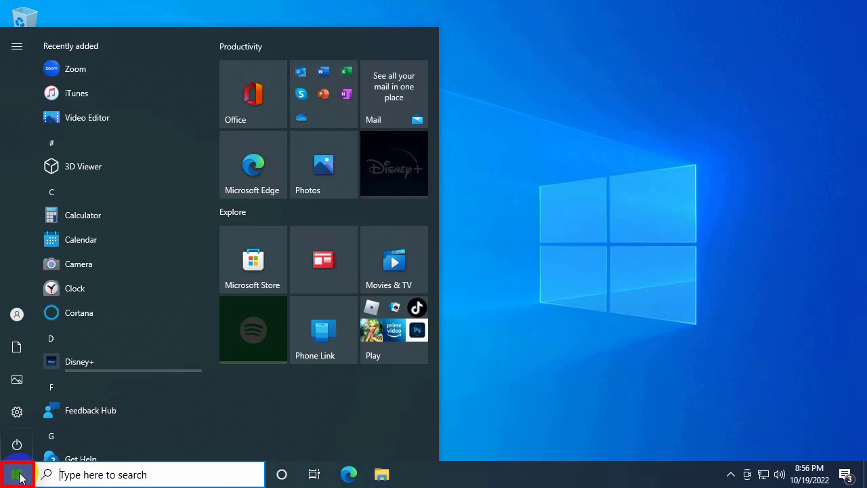
mouse_move(19, 413)
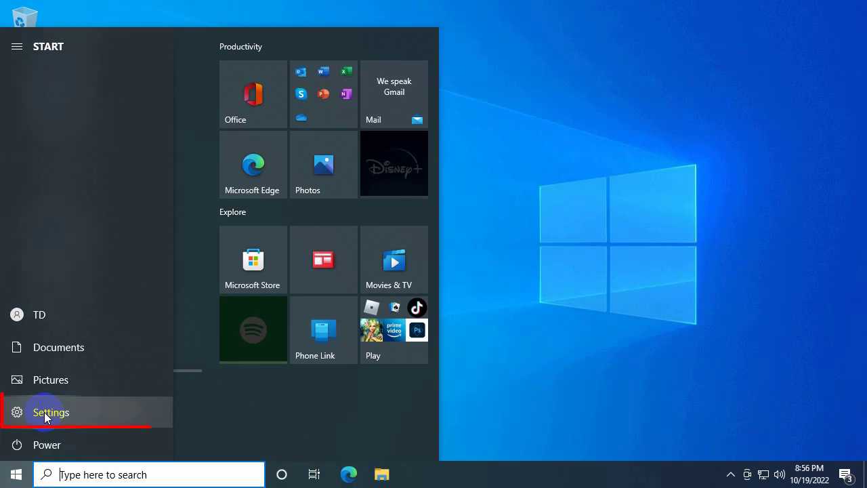
click(58, 412)
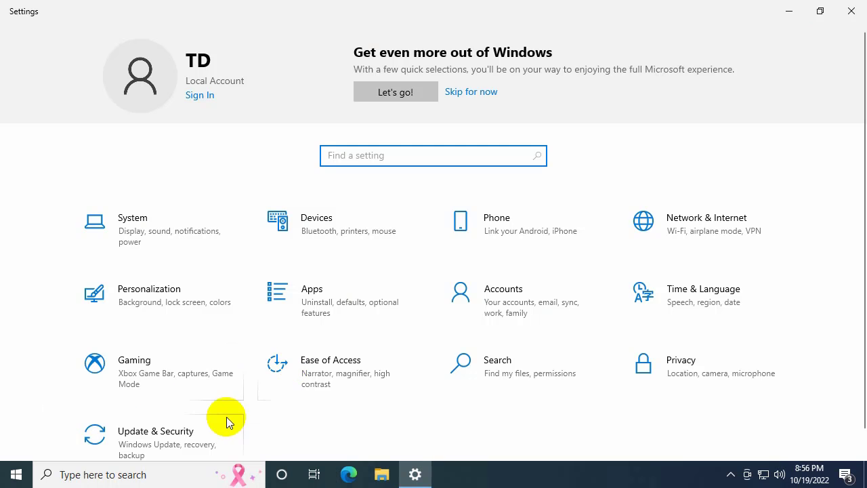
scroll(203, 416, down, 1)
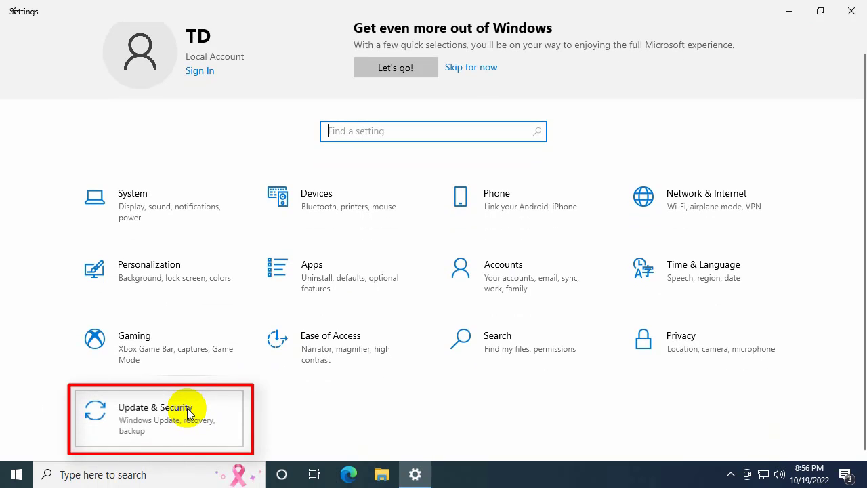
click(187, 408)
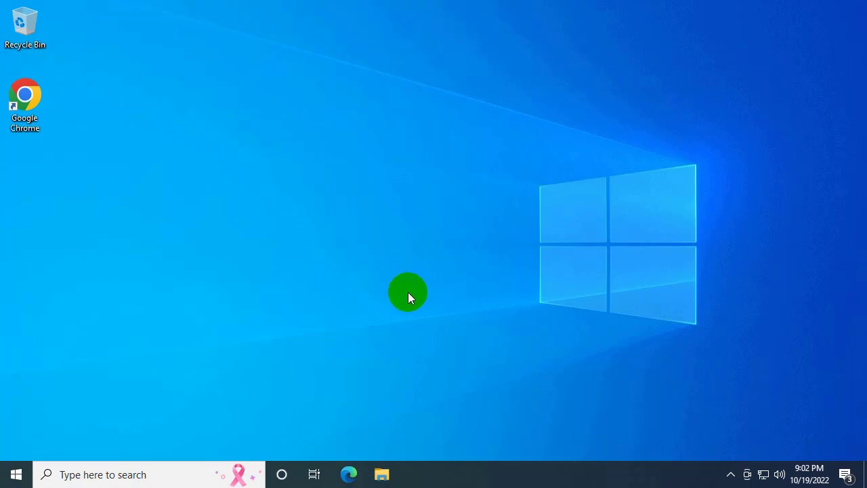
From This PC's advanced system settings, confirm Custom visual effects with only icon thumbnails, smooth font edges and desktop icon label shadows enabled.
click(381, 473)
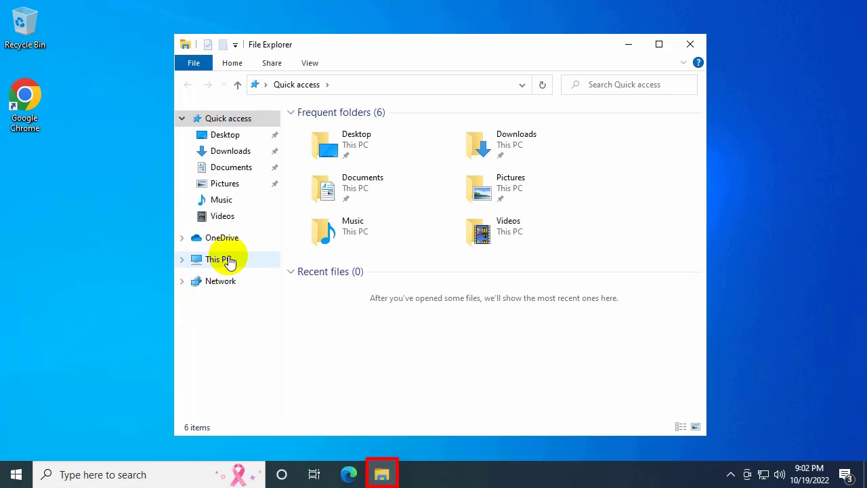
right_click(229, 260)
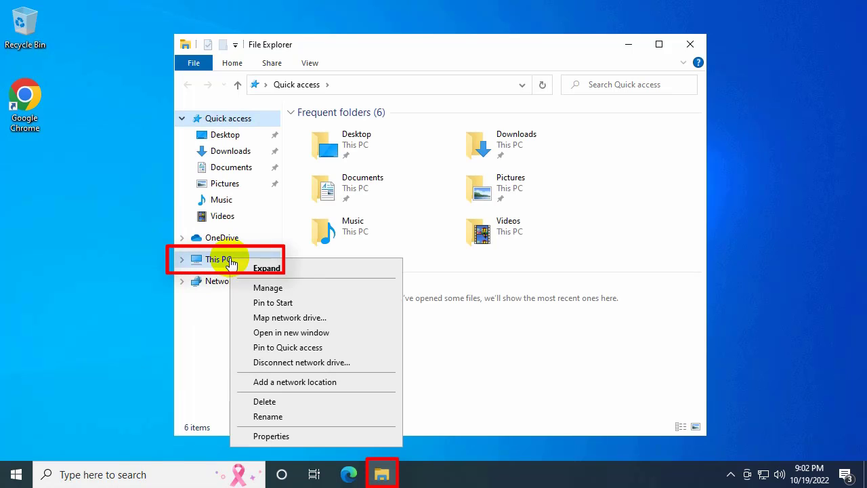
click(271, 436)
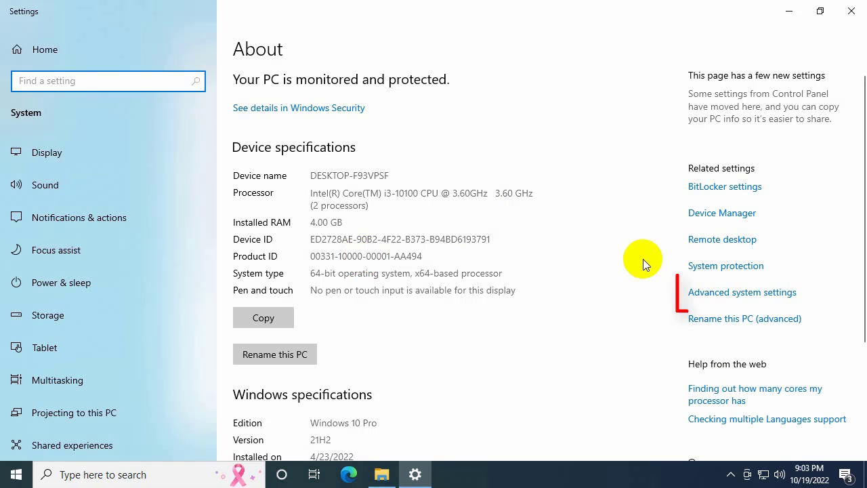
click(709, 294)
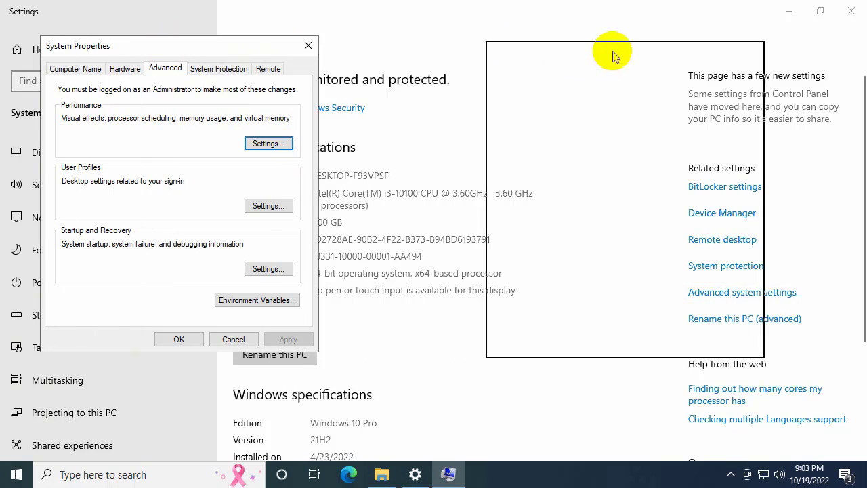
drag(613, 54, 626, 45)
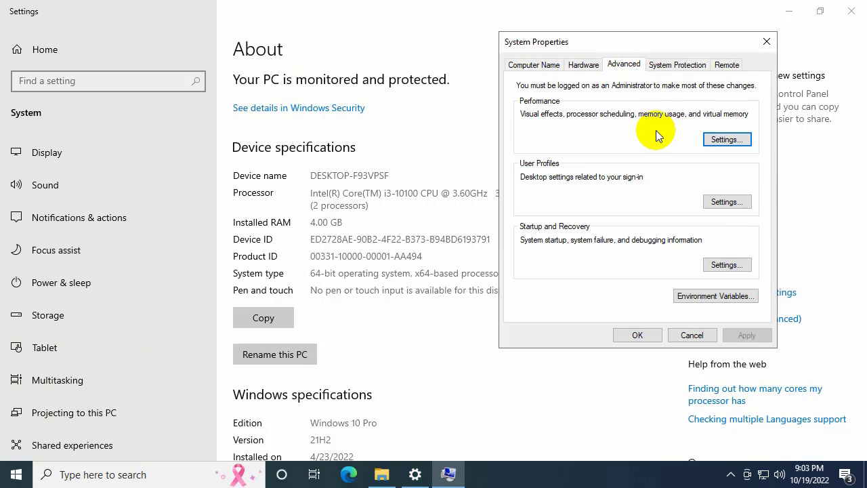
click(722, 141)
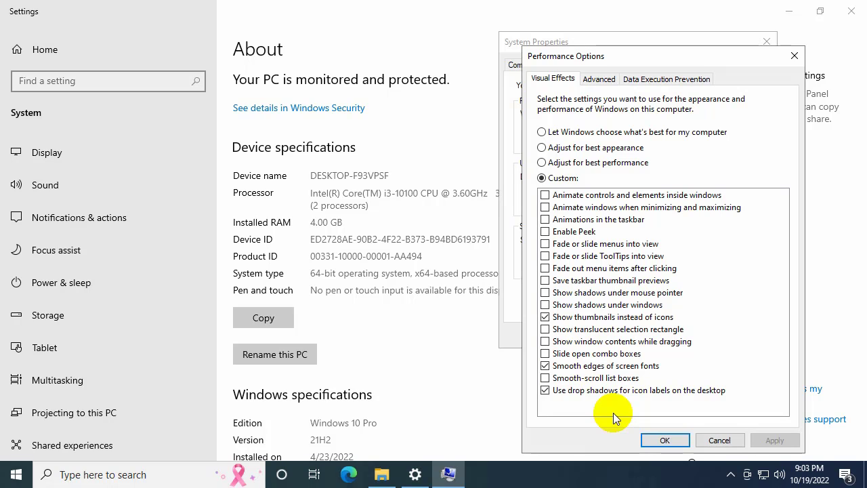
click(660, 439)
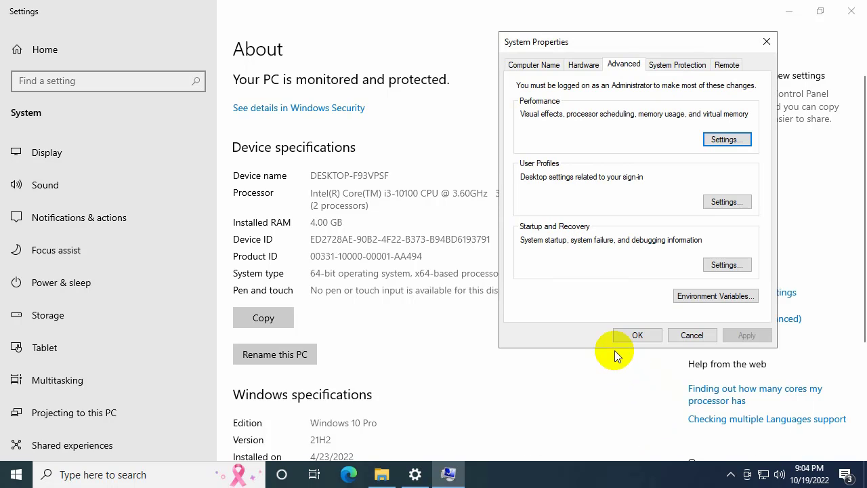
Set drive C:'s paging file to a custom size of 4096 MB initial and maximum, with automatic management off.
click(725, 141)
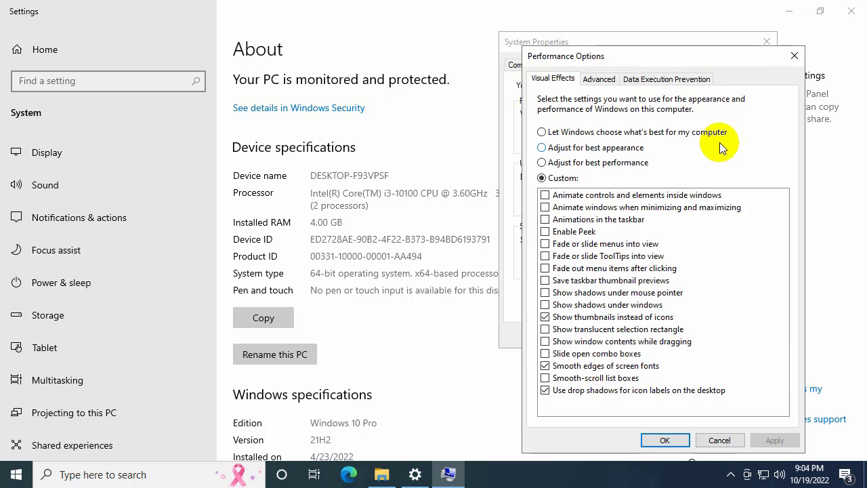
click(599, 79)
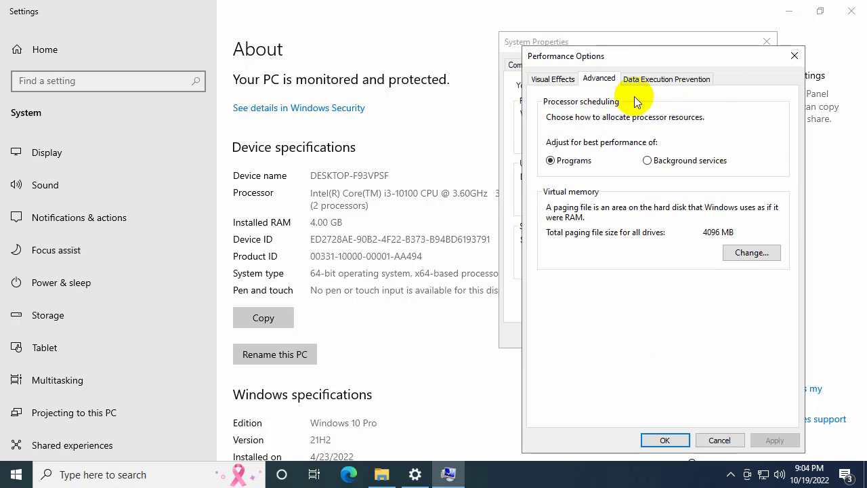
click(749, 255)
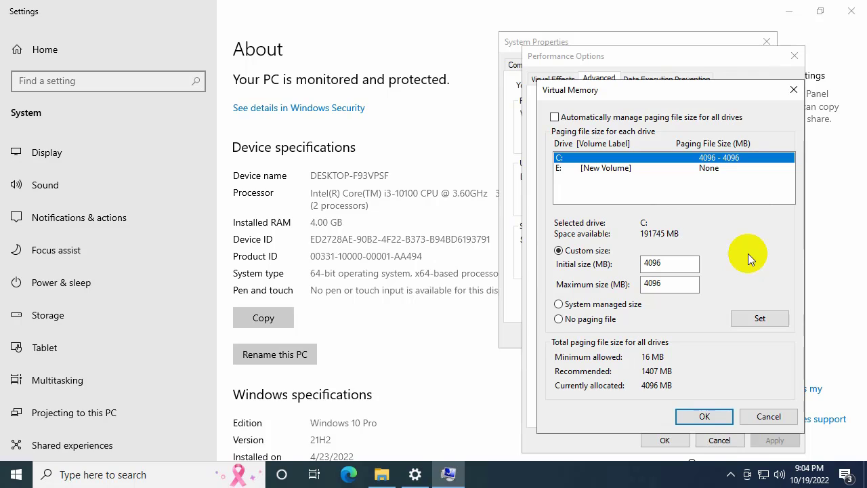
click(555, 117)
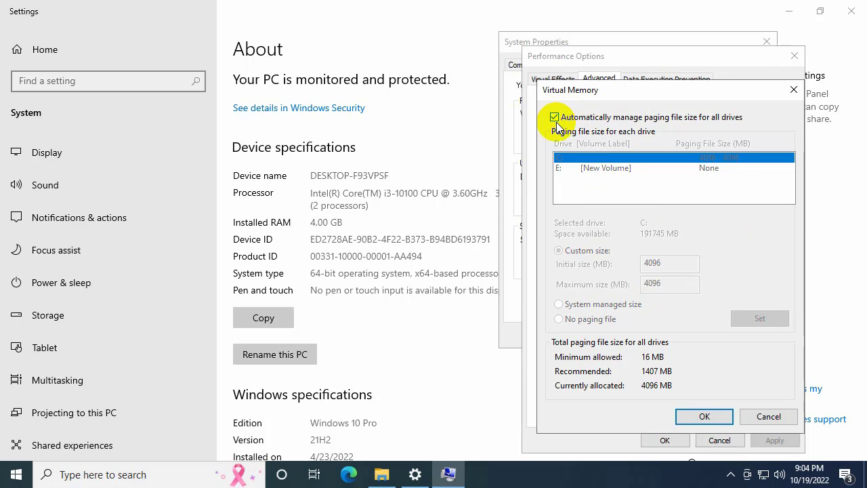
click(555, 117)
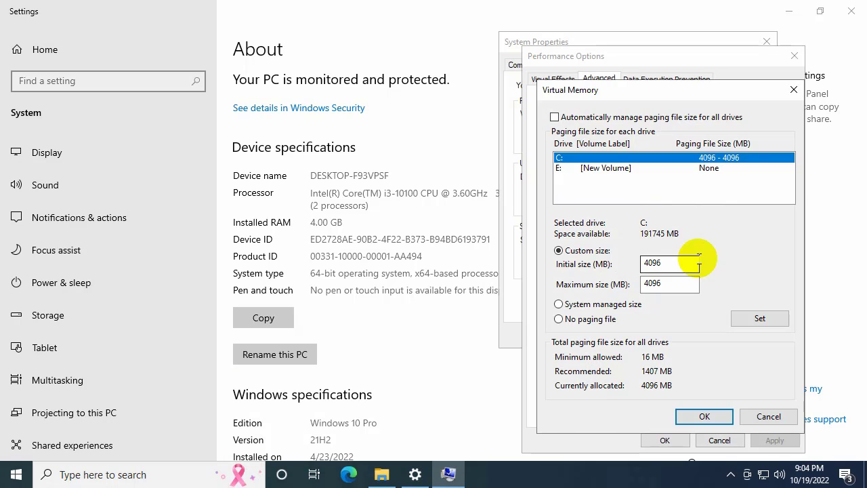
click(740, 324)
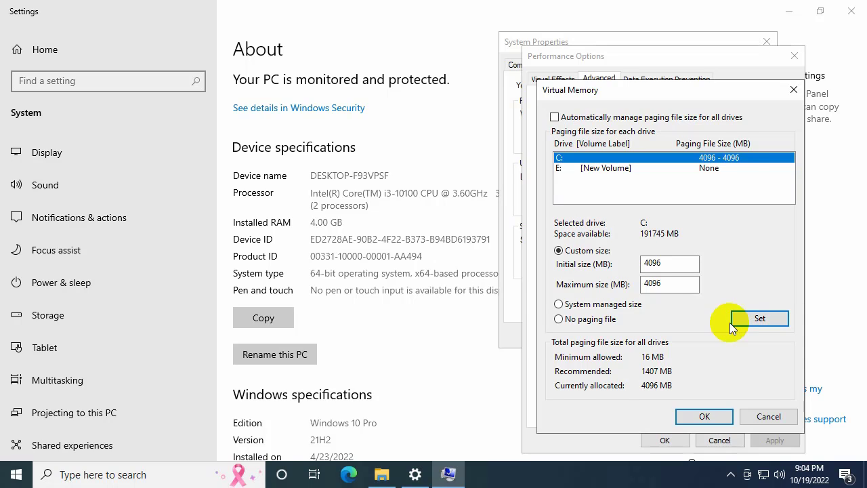
click(701, 412)
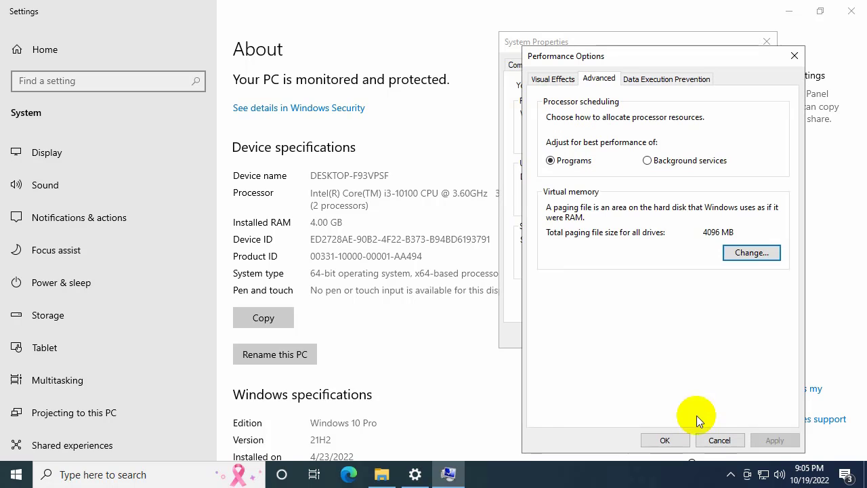
Review the No paging file option in the Virtual Memory settings, cancel that dialog and close the performance options.
click(743, 260)
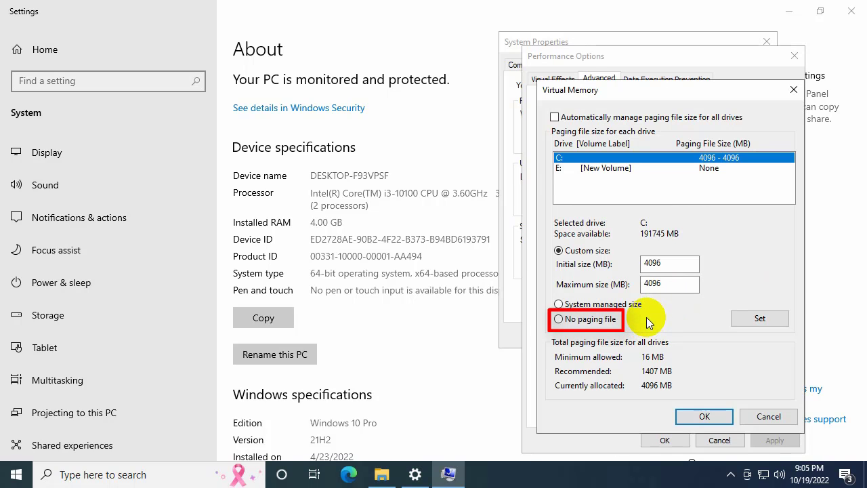
click(769, 416)
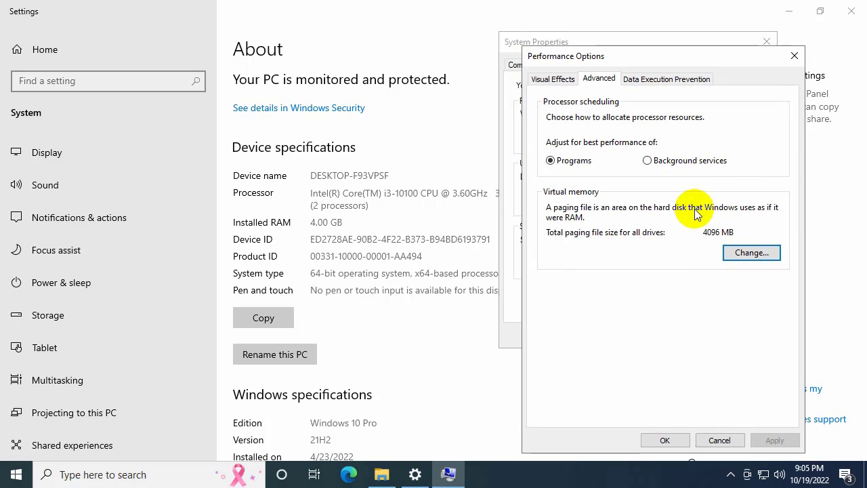
click(664, 440)
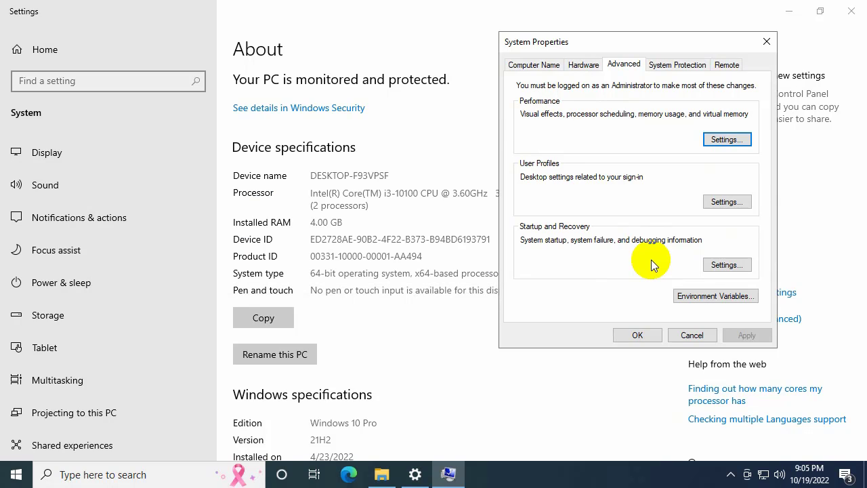
Confirm the Startup and Recovery settings with debugging information set to (none), and close System Properties and Settings.
click(724, 266)
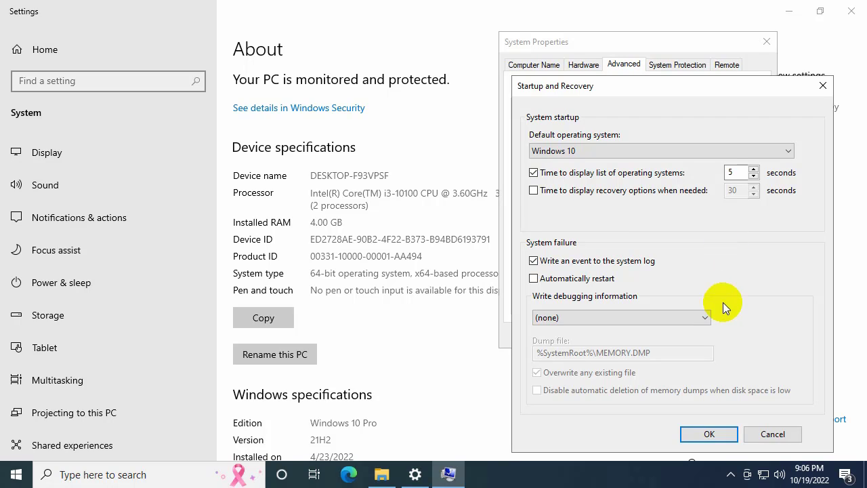
click(708, 322)
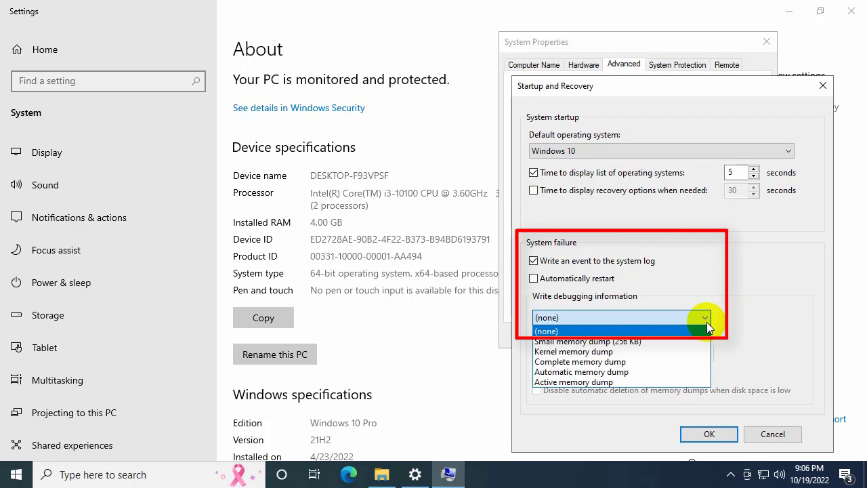
click(706, 322)
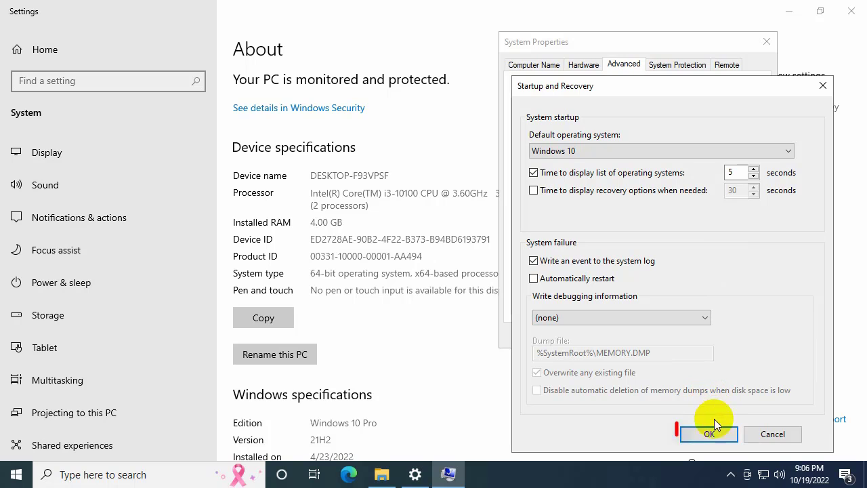
click(702, 433)
click(627, 333)
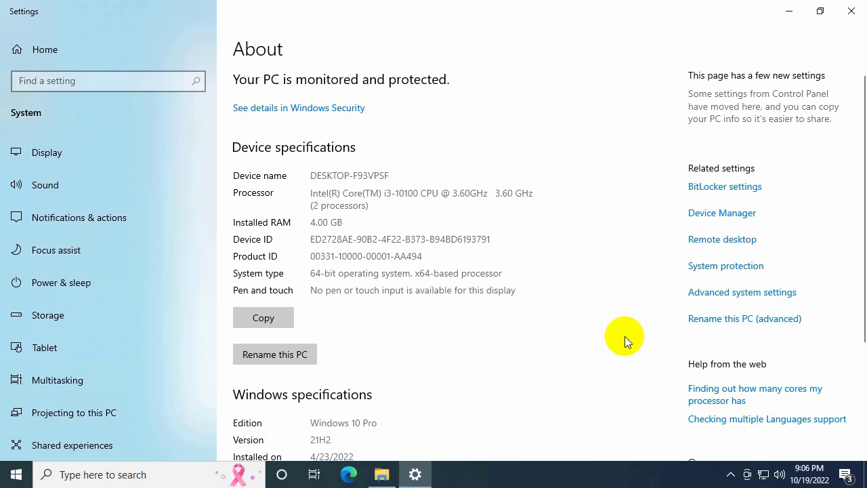
click(850, 10)
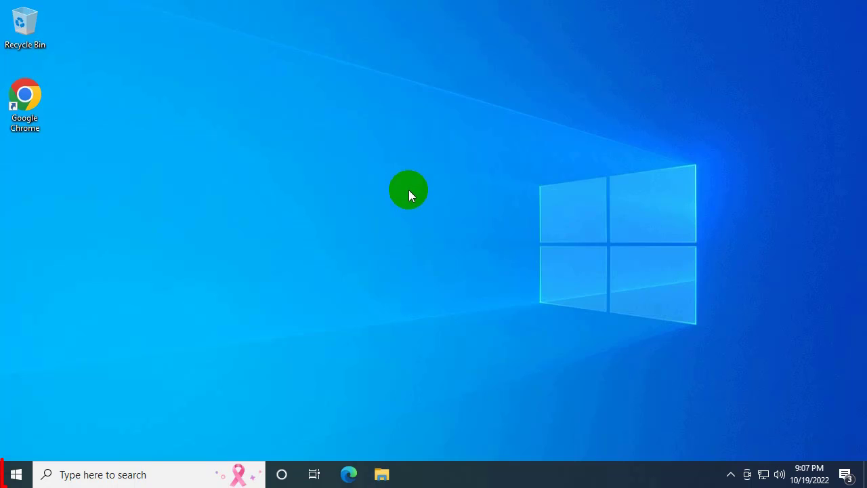
Open the Background apps page in the Windows privacy settings.
click(17, 476)
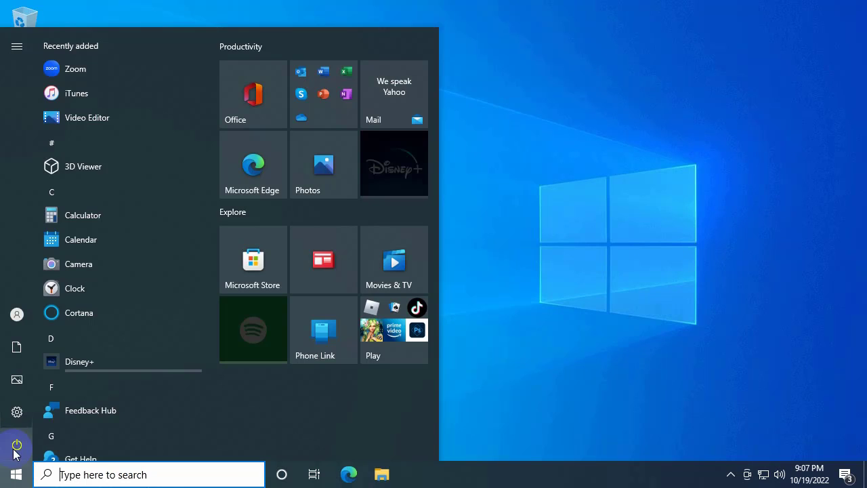
mouse_move(13, 420)
click(79, 416)
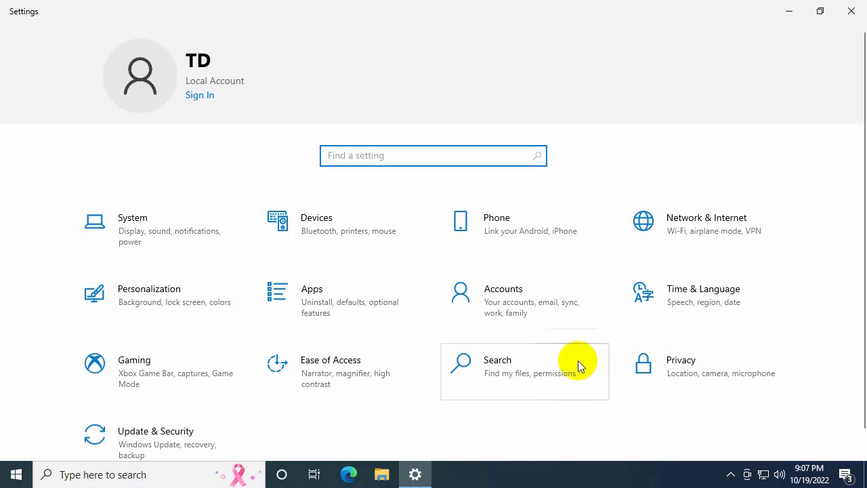
click(666, 384)
scroll(147, 335, down, 6)
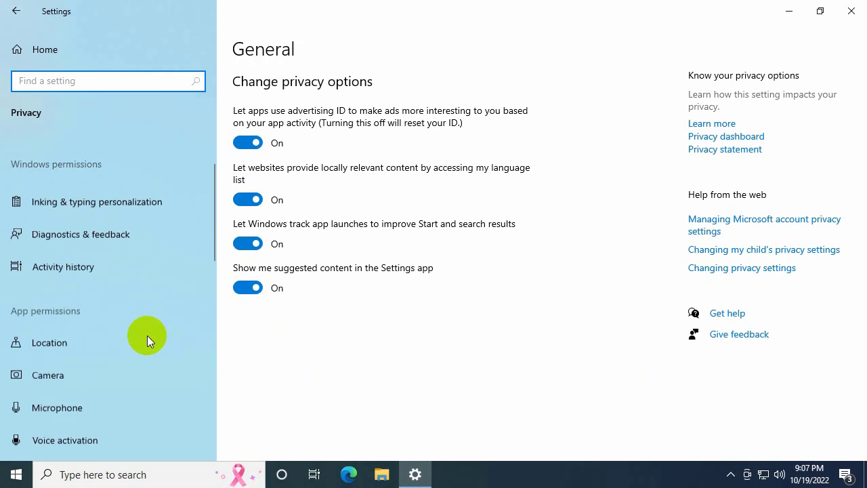
scroll(147, 335, down, 3)
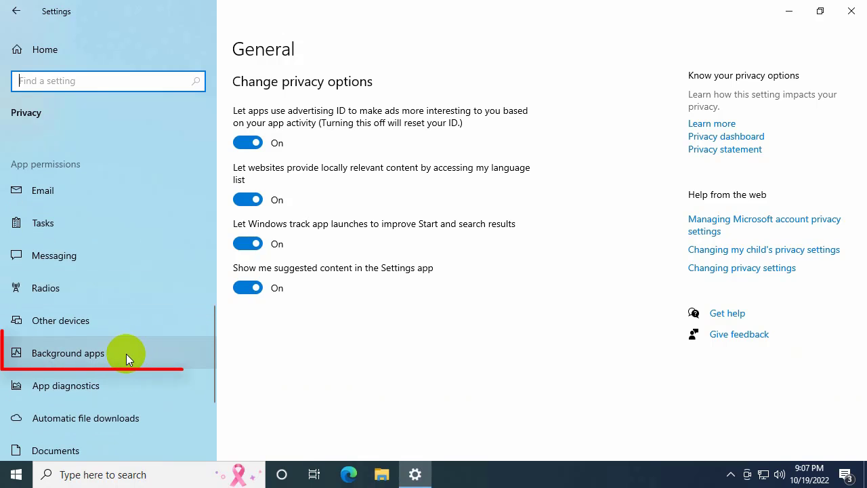
click(126, 354)
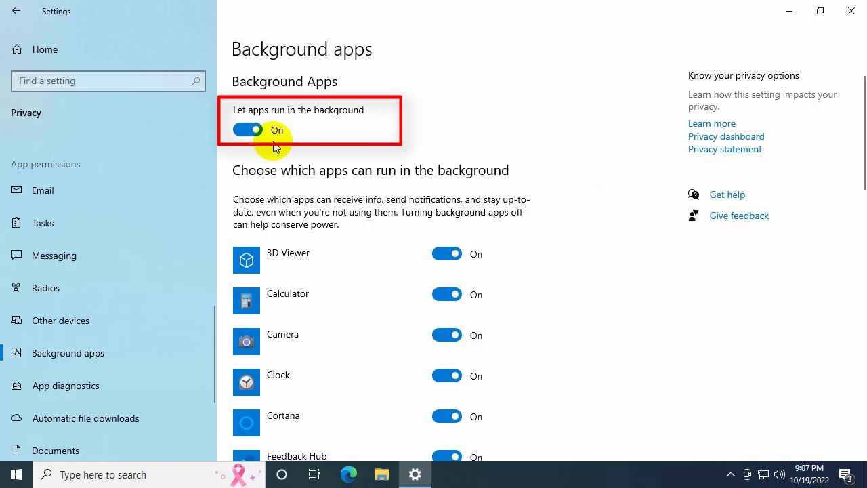
Turn off background running for unneeded apps, including Camera, Cortana, Solitaire Collection, Sticky Notes and TikTok.
scroll(631, 199, down, 4)
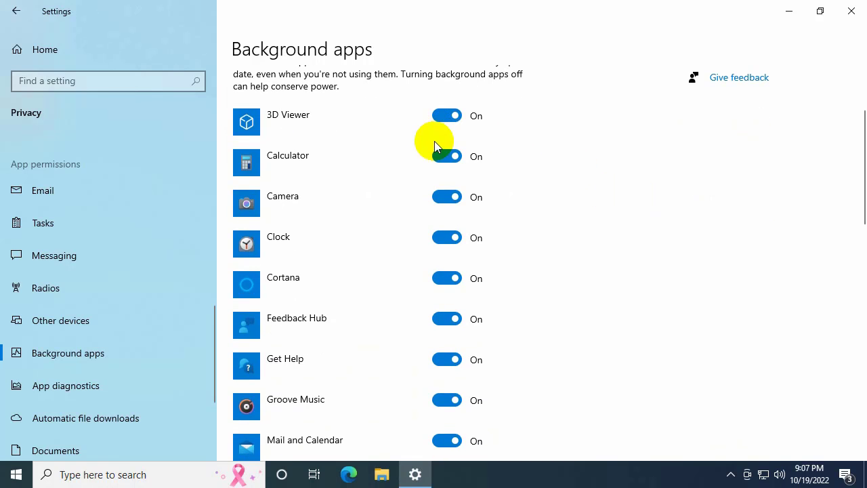
click(445, 199)
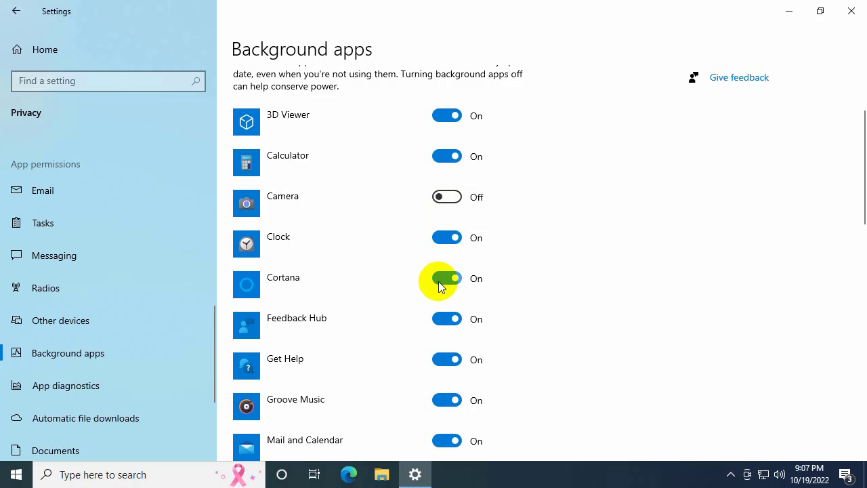
click(439, 281)
scroll(438, 281, down, 4)
click(444, 124)
click(444, 165)
scroll(378, 266, down, 5)
click(444, 143)
scroll(429, 242, down, 3)
click(449, 181)
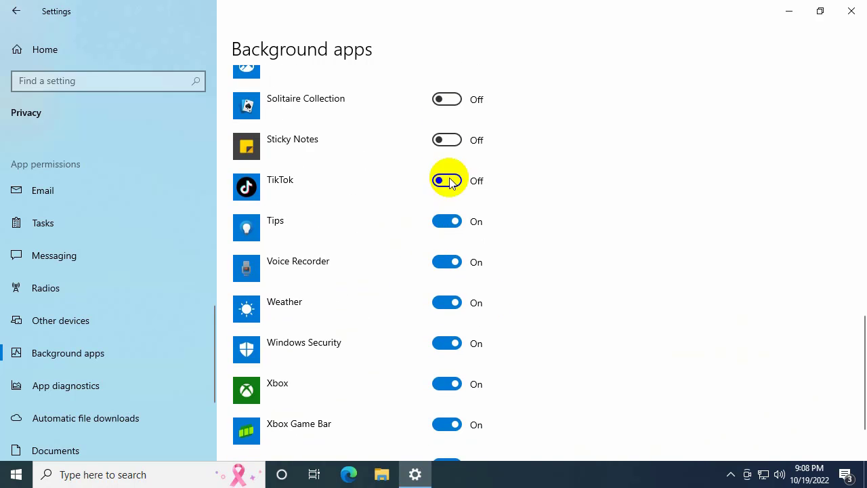
Turn off background running for Voice Recorder and Weather, review the rest of the app list, and close Settings.
click(447, 261)
click(447, 303)
scroll(513, 313, down, 2)
scroll(652, 88, up, 15)
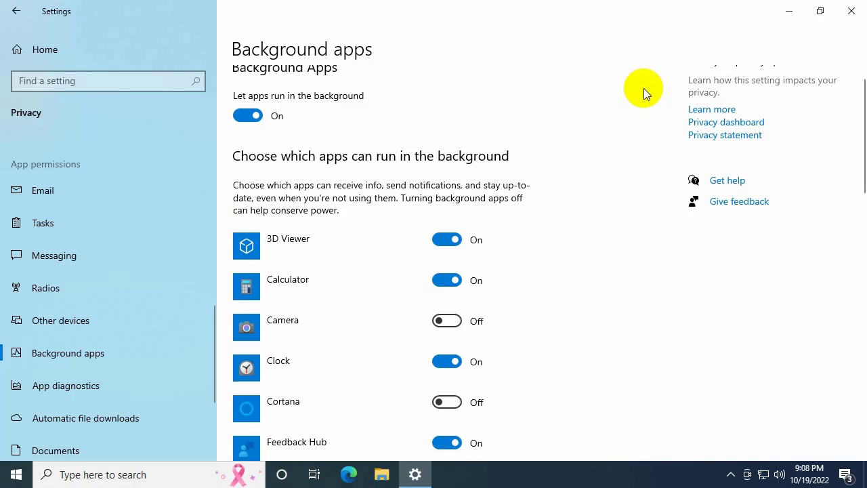
click(850, 12)
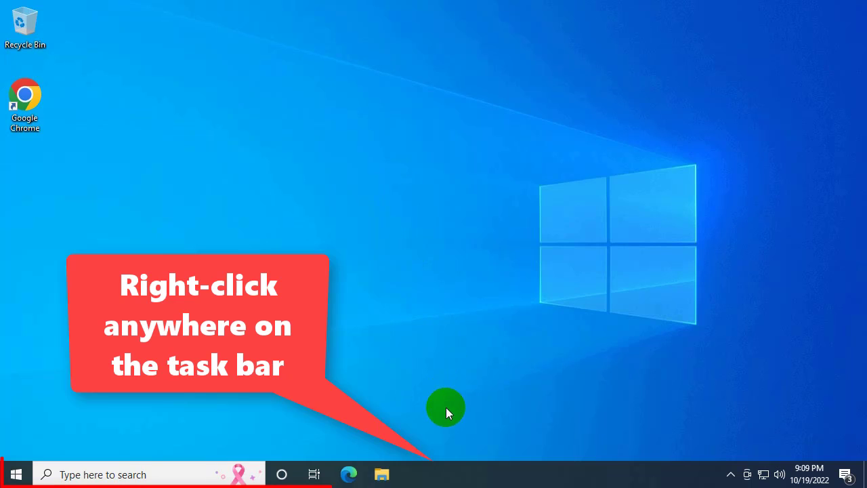
Open Task Manager and display the list of startup programs.
right_click(460, 476)
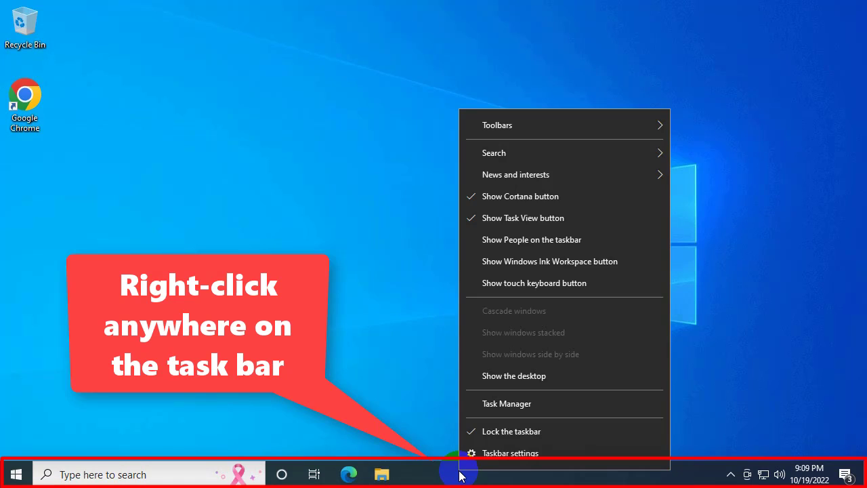
click(491, 404)
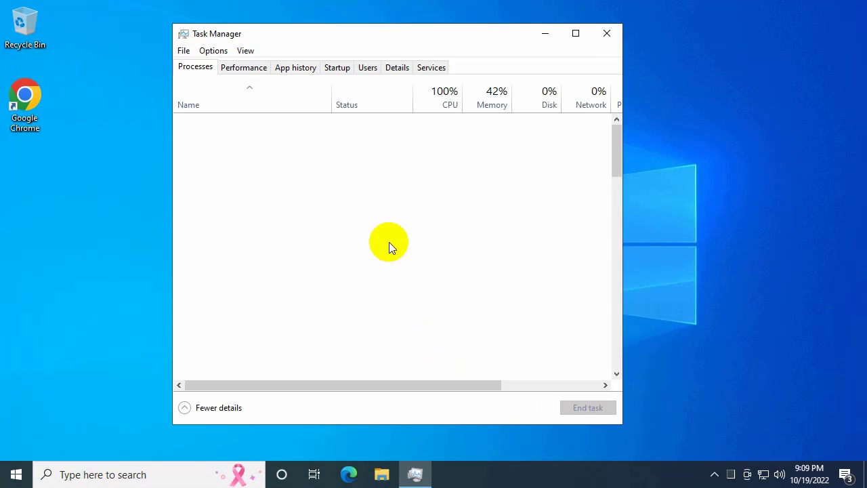
click(337, 68)
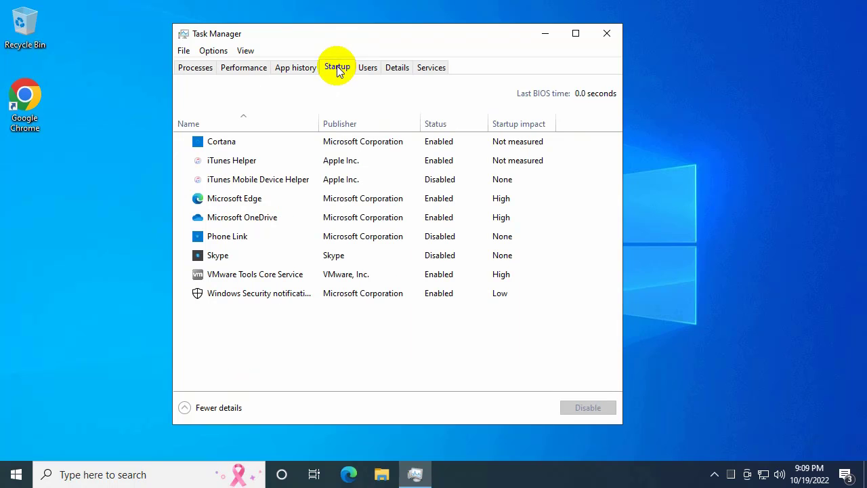
Disable Cortana, iTunes Helper, Microsoft Edge and Microsoft OneDrive at startup, and close Task Manager.
click(430, 144)
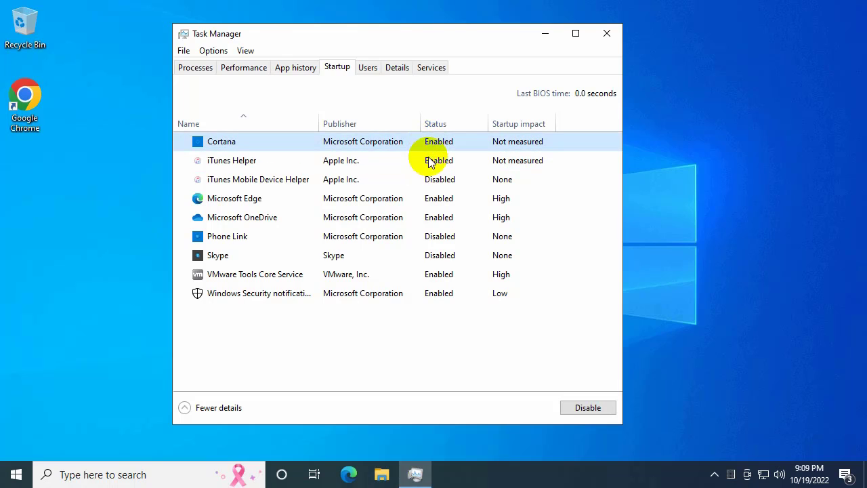
click(575, 410)
click(577, 408)
click(443, 200)
click(577, 409)
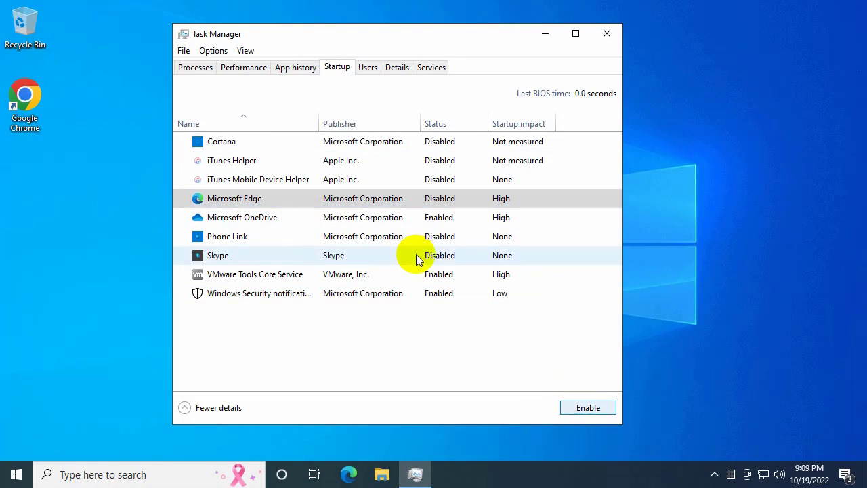
click(439, 218)
click(586, 408)
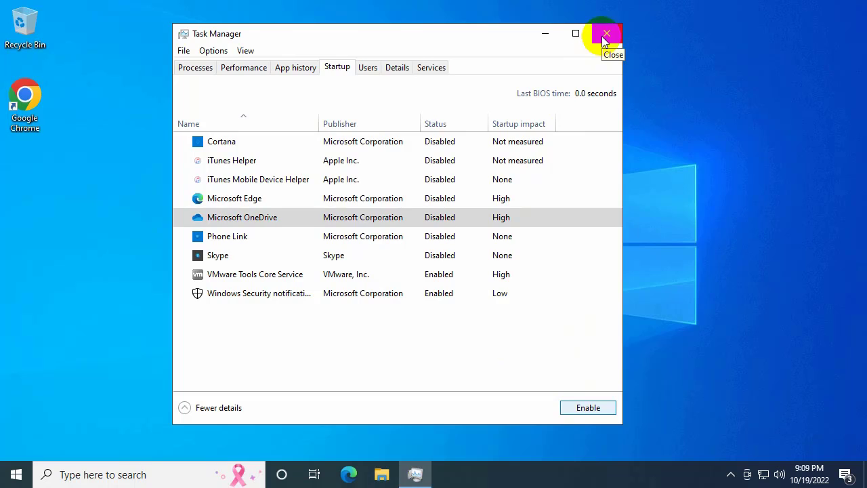
click(606, 32)
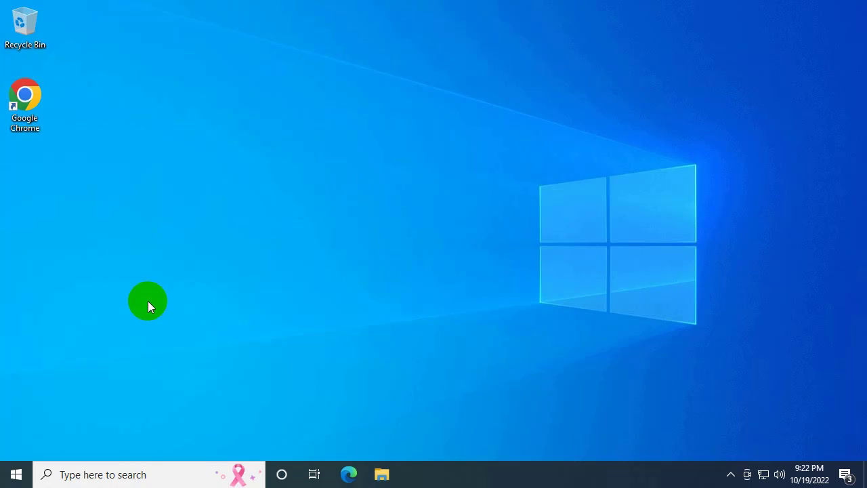
Open the additional power settings from the Power & sleep page and select the High performance power plan.
click(16, 474)
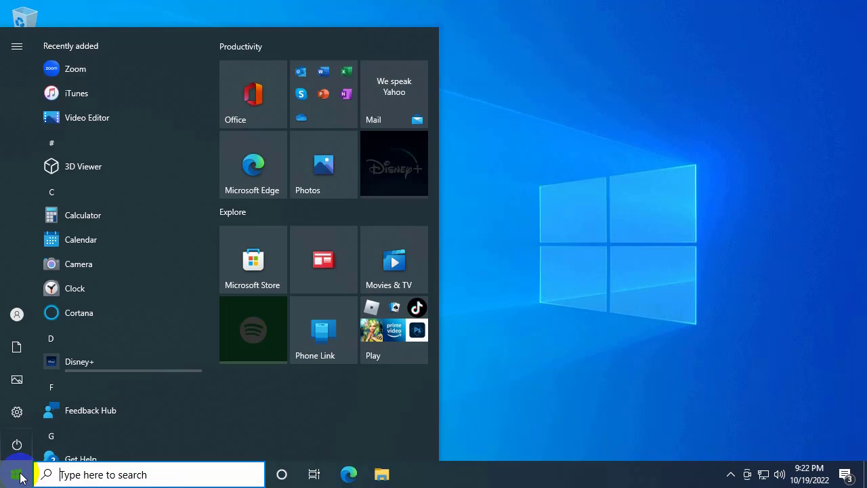
mouse_move(25, 413)
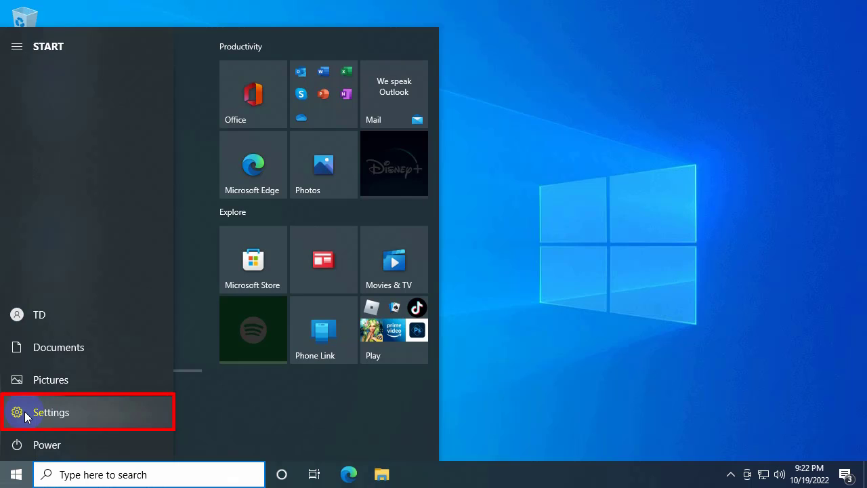
click(25, 415)
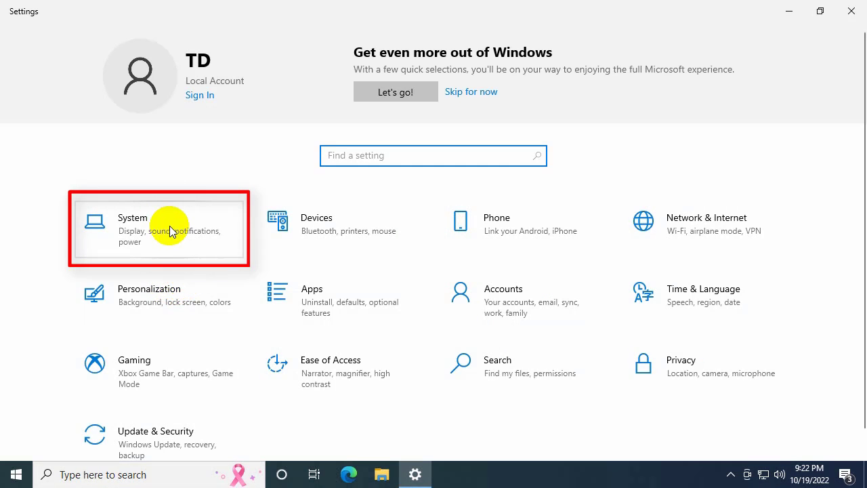
click(169, 225)
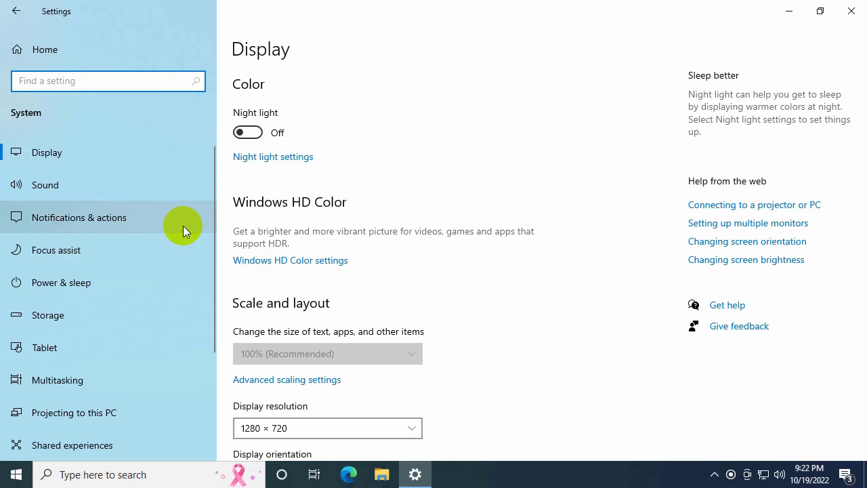
click(137, 283)
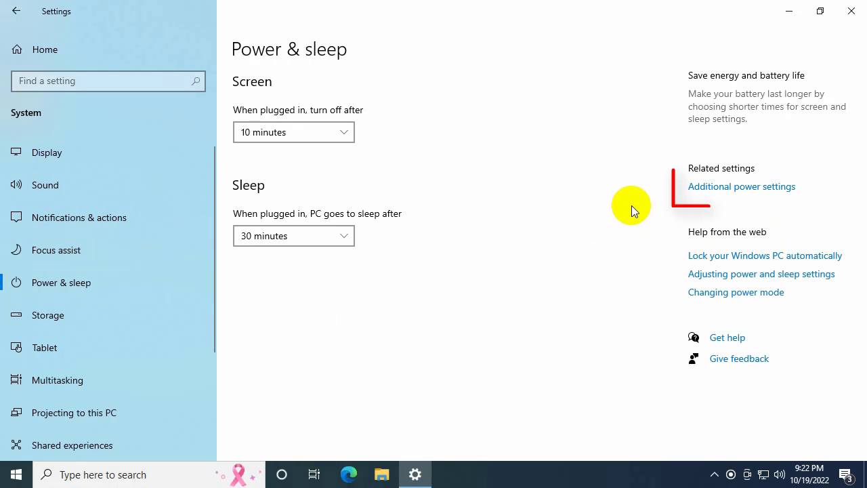
click(708, 194)
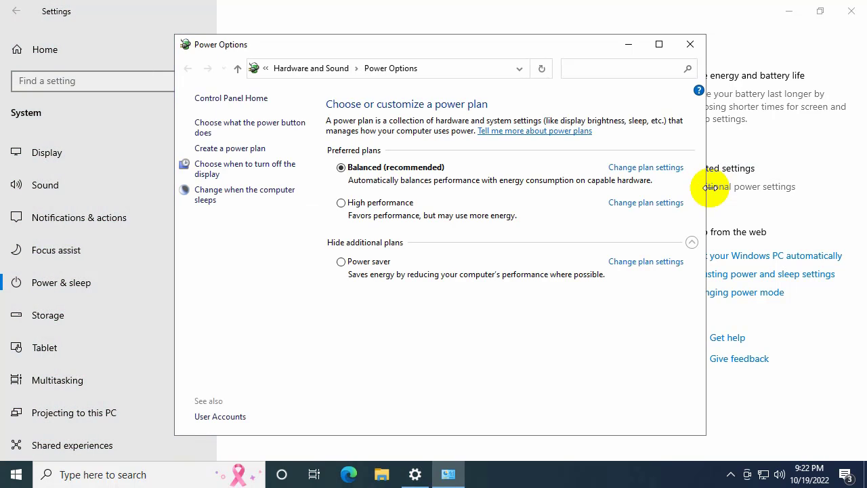
click(341, 203)
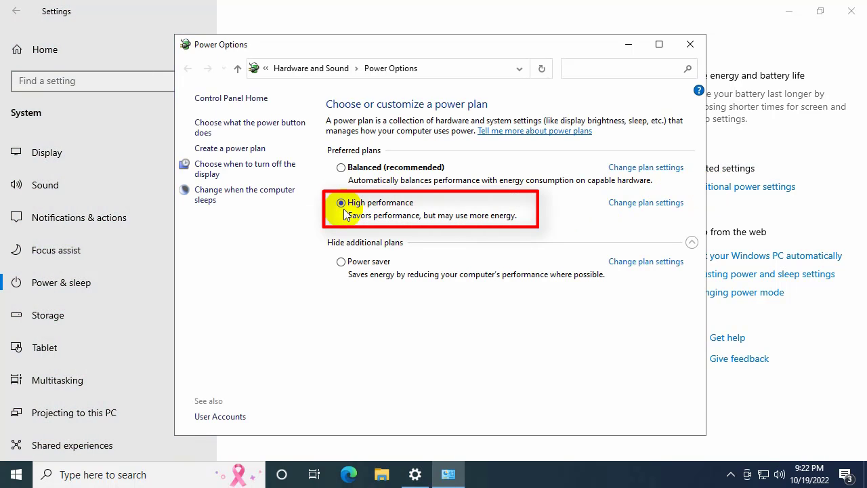
click(628, 44)
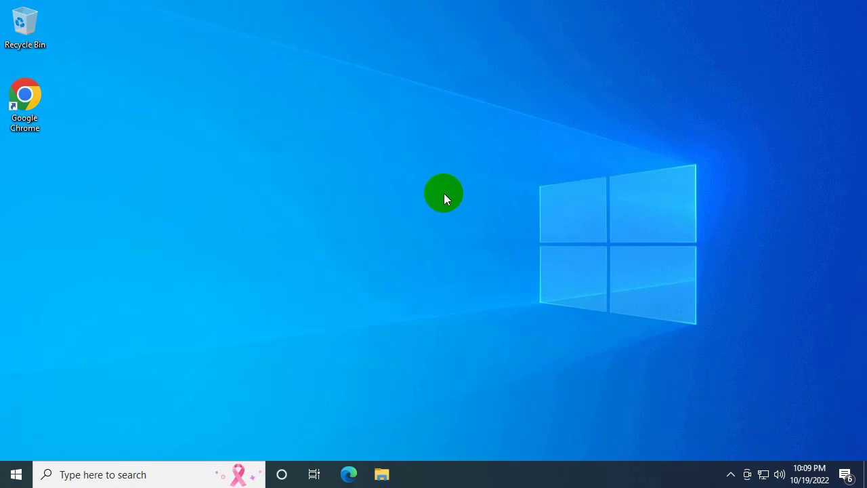
Open the Apps & features page in Windows Settings.
click(16, 474)
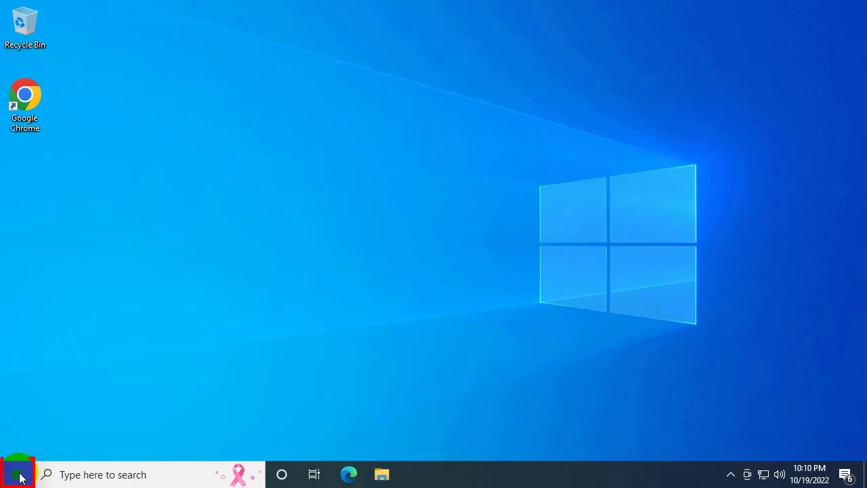
mouse_move(24, 421)
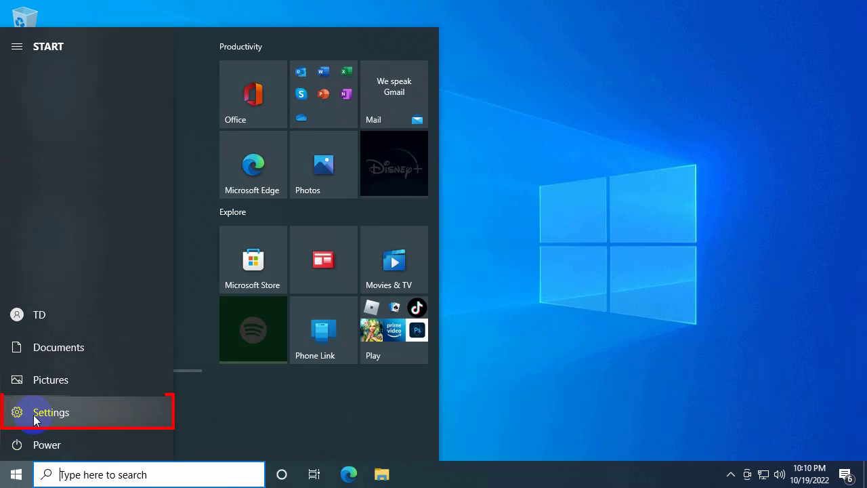
click(37, 415)
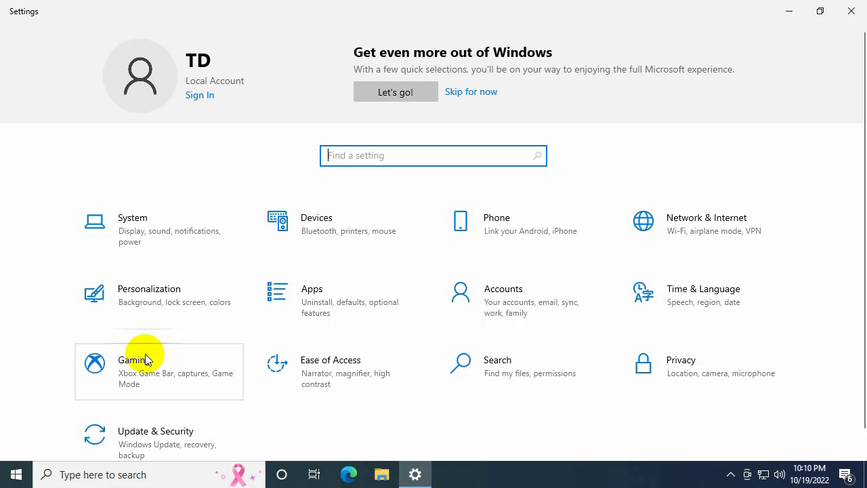
click(354, 309)
Uninstall iTunes and look through the remaining installed apps.
scroll(602, 277, down, 6)
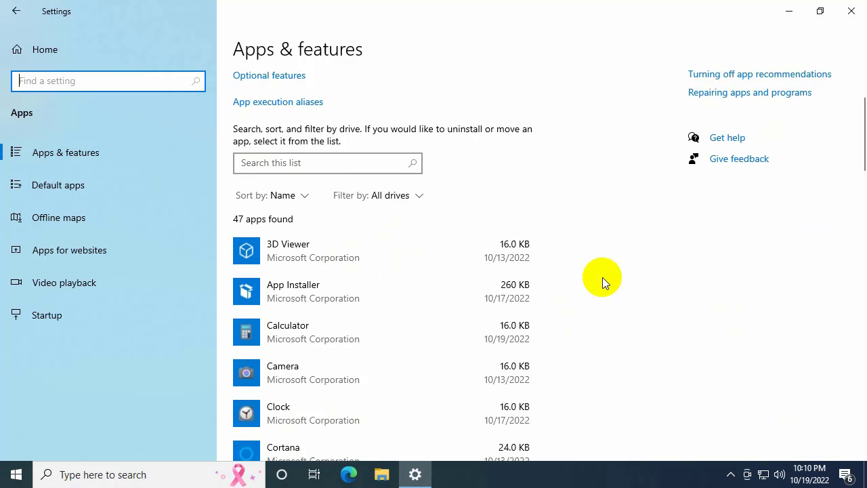
scroll(603, 276, down, 3)
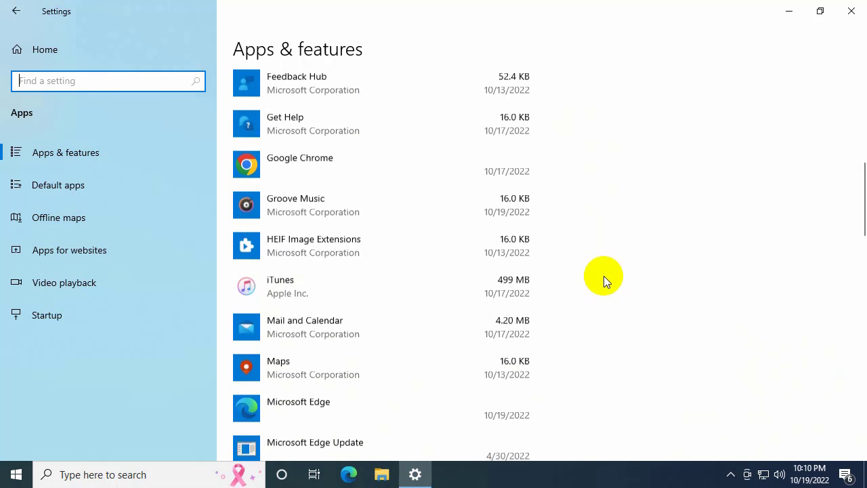
click(463, 285)
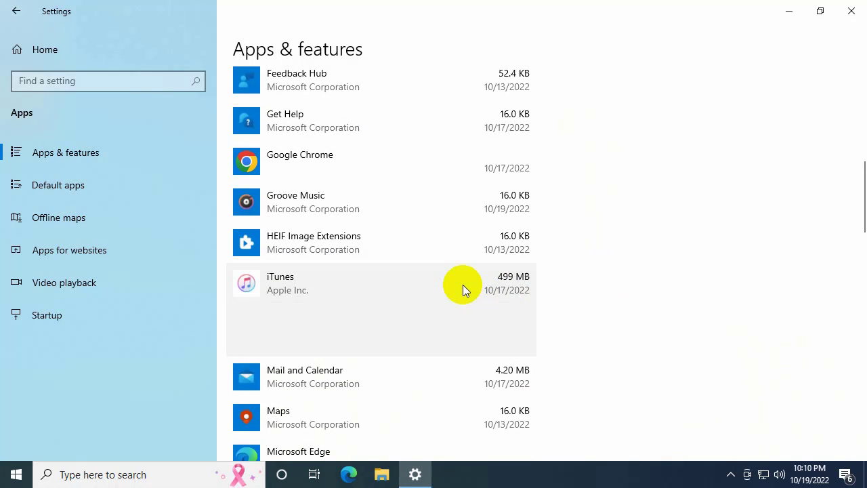
click(489, 341)
click(540, 308)
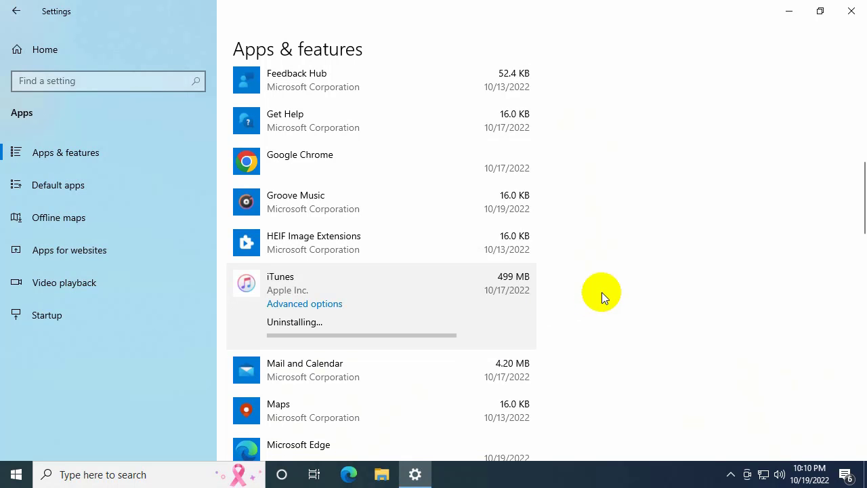
scroll(601, 292, down, 15)
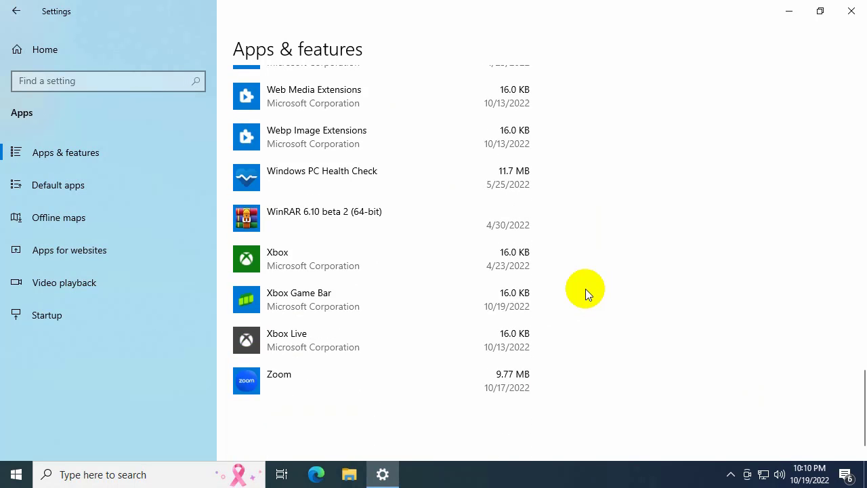
scroll(652, 257, up, 15)
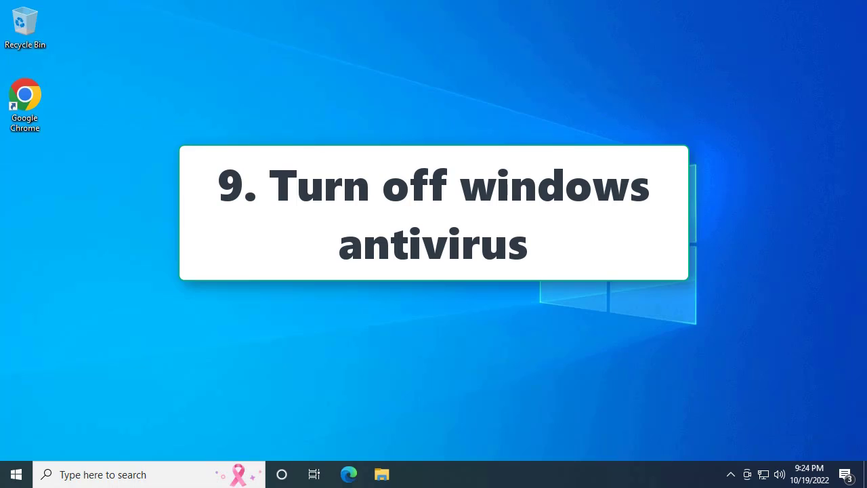
Open the Windows Security page under Update & Security in Windows Settings.
click(15, 474)
mouse_move(24, 413)
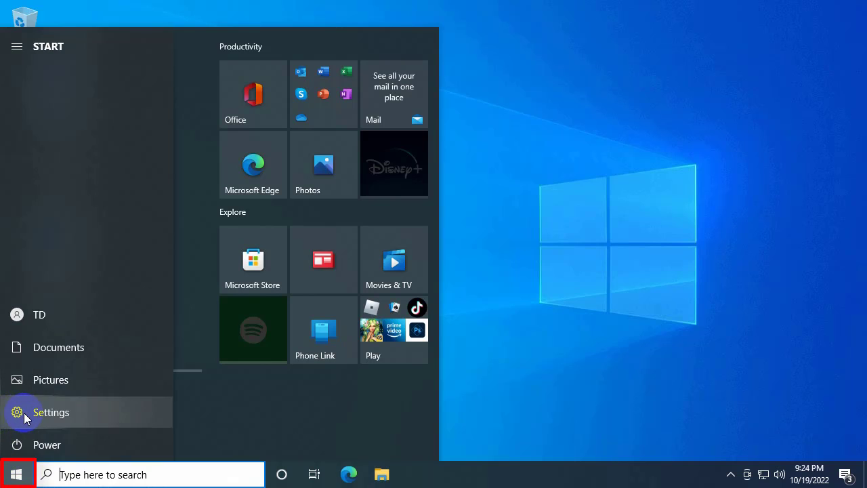
click(69, 413)
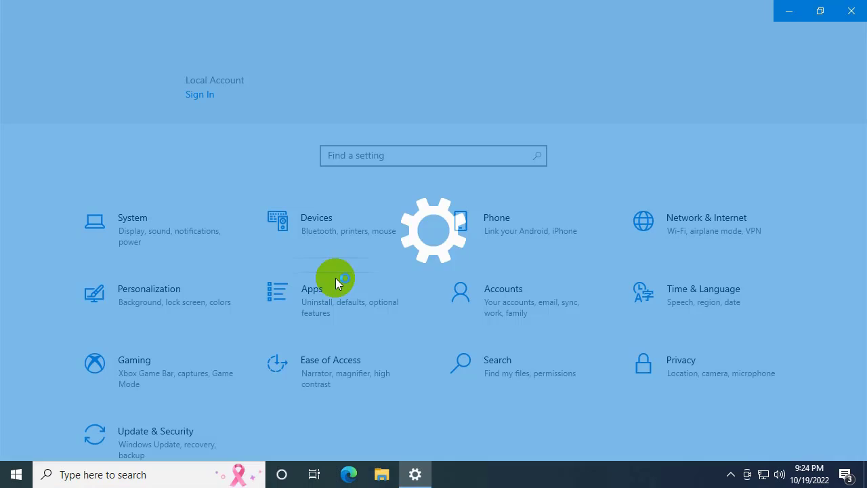
scroll(377, 290, down, 1)
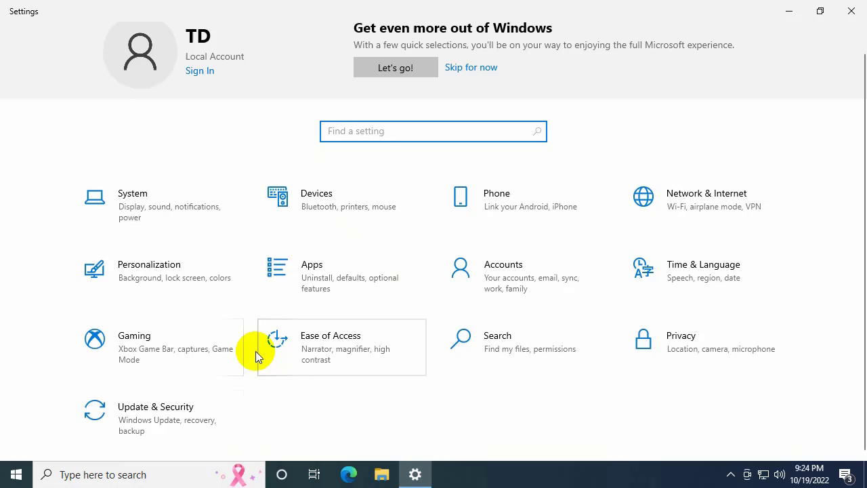
click(182, 412)
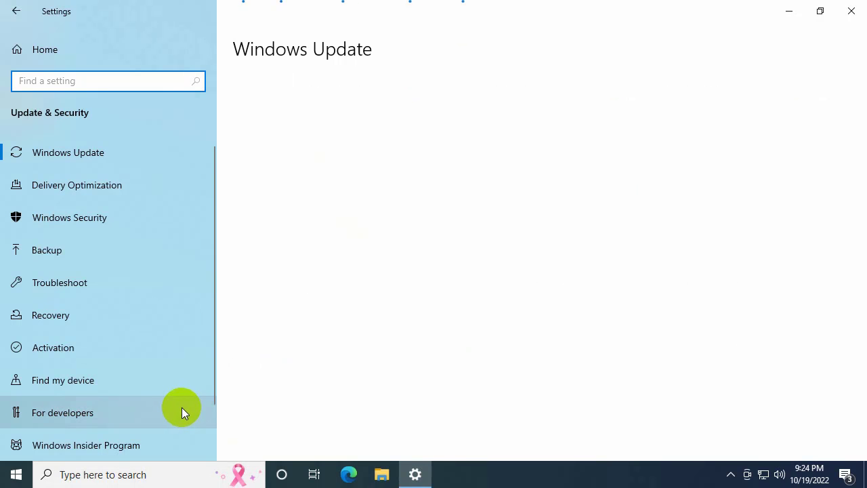
click(117, 218)
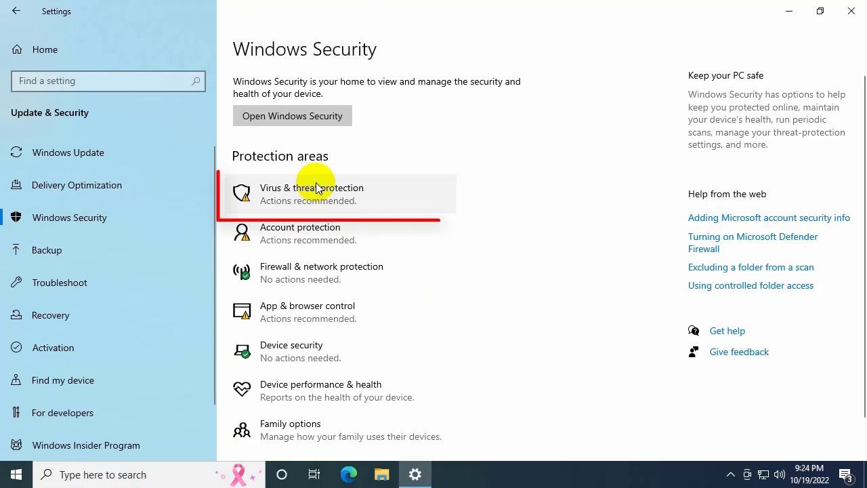
Open Virus & threat protection and go to the management page for its protection settings.
click(316, 187)
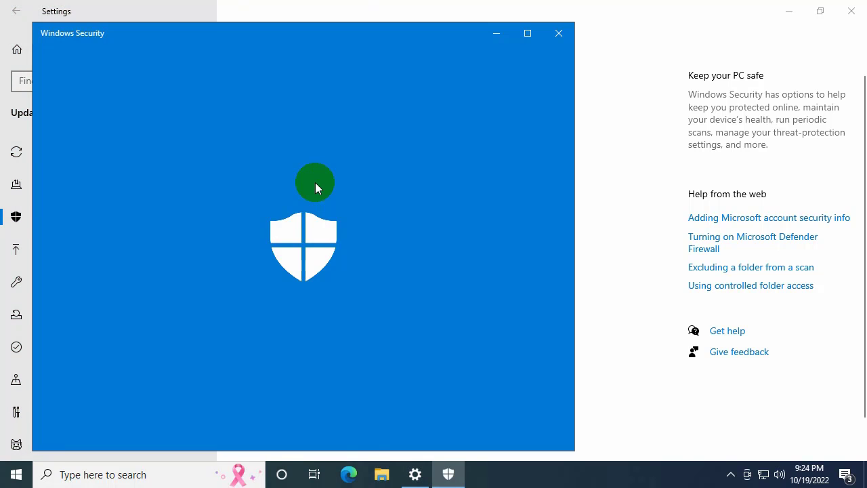
scroll(269, 227, down, 3)
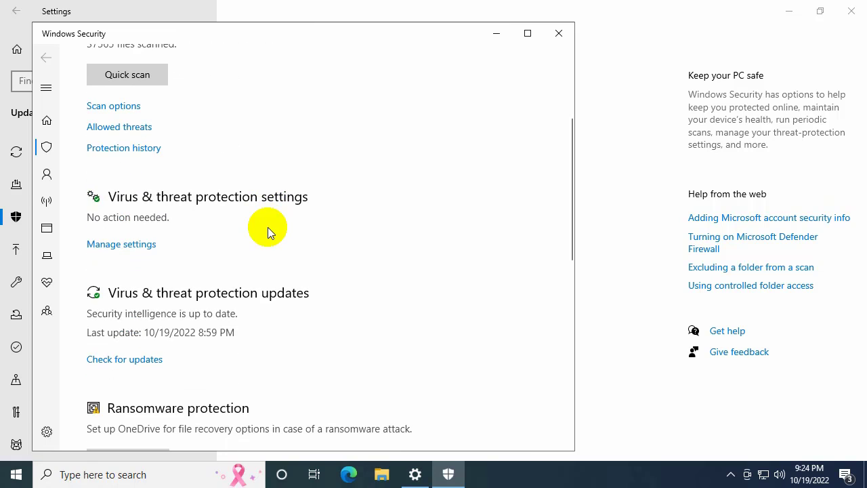
scroll(183, 234, down, 1)
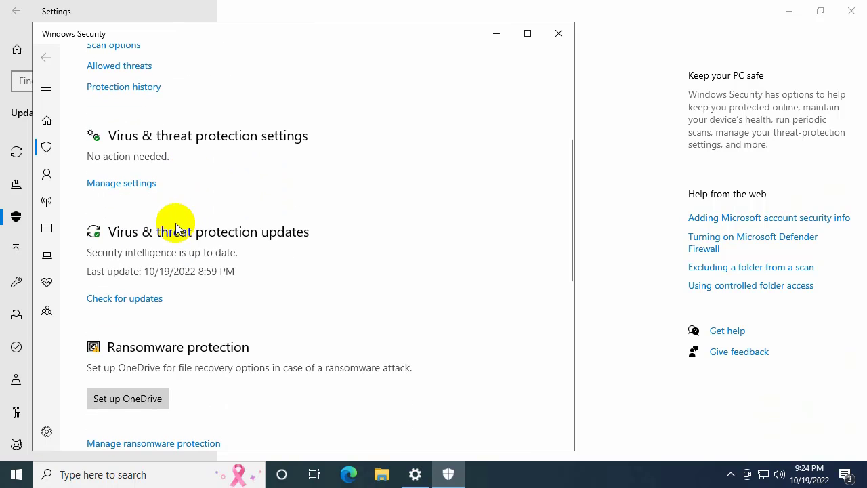
click(138, 184)
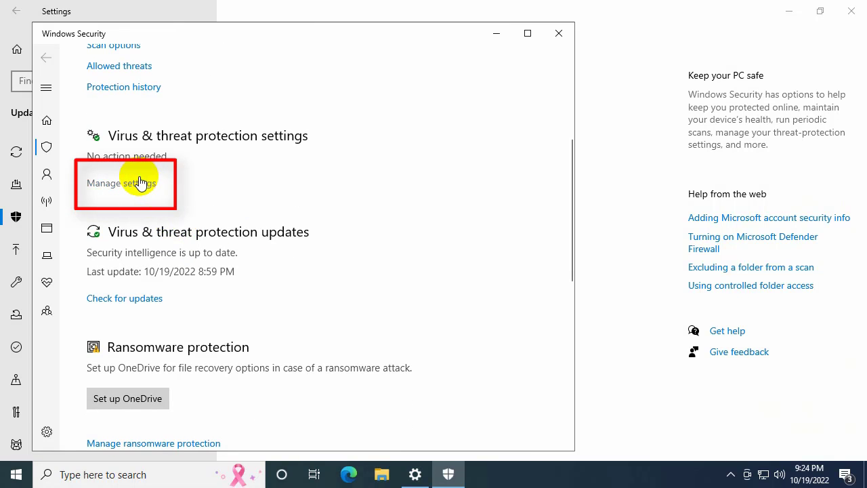
Turn off Real-time protection and Cloud-delivered protection in the Virus & threat protection settings.
scroll(148, 203, down, 1)
click(101, 174)
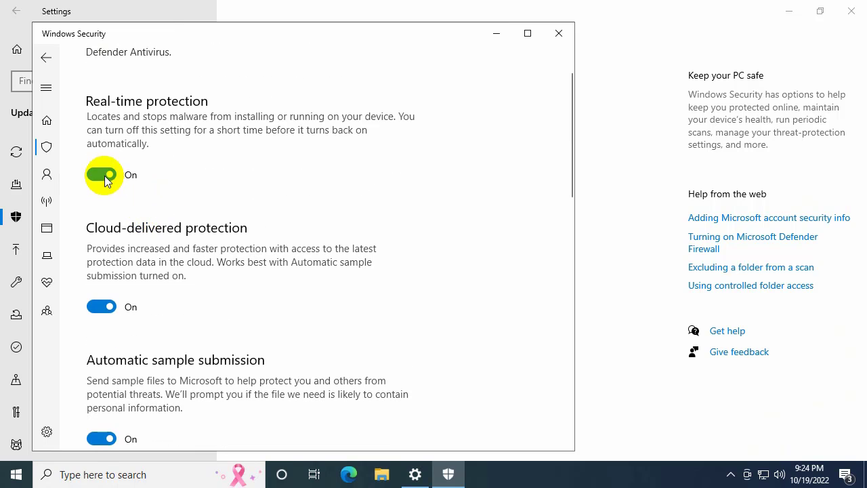
click(334, 315)
click(99, 319)
Turn off Automatic sample submission and Tamper Protection, and dismiss the security notification.
scroll(105, 338, down, 2)
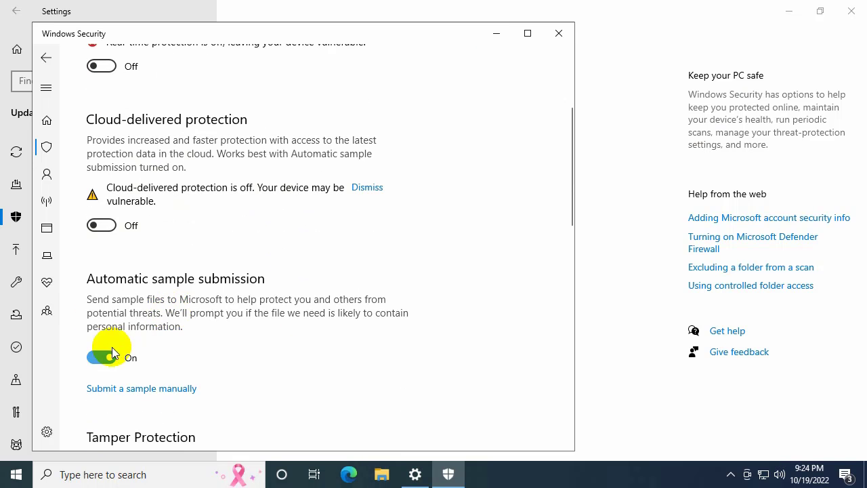
click(105, 355)
scroll(163, 338, down, 2)
click(100, 395)
click(837, 355)
scroll(522, 105, up, 2)
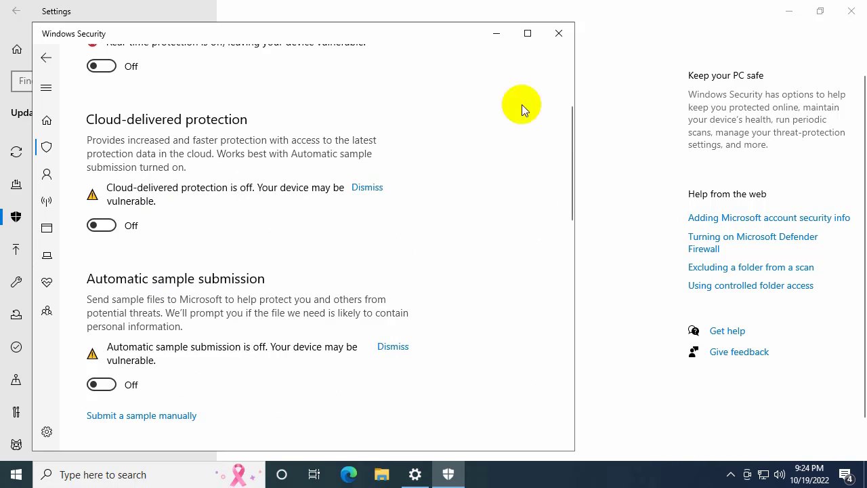
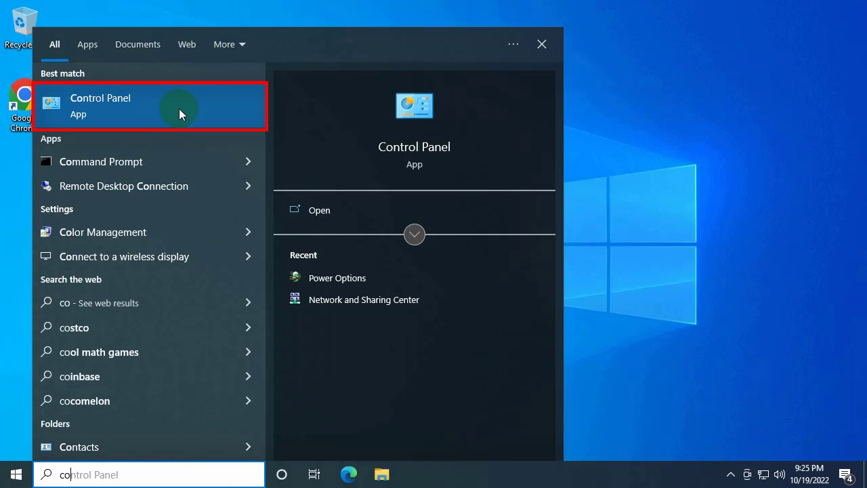
Open Control Panel, show its items as large icons and maximize the window.
click(178, 108)
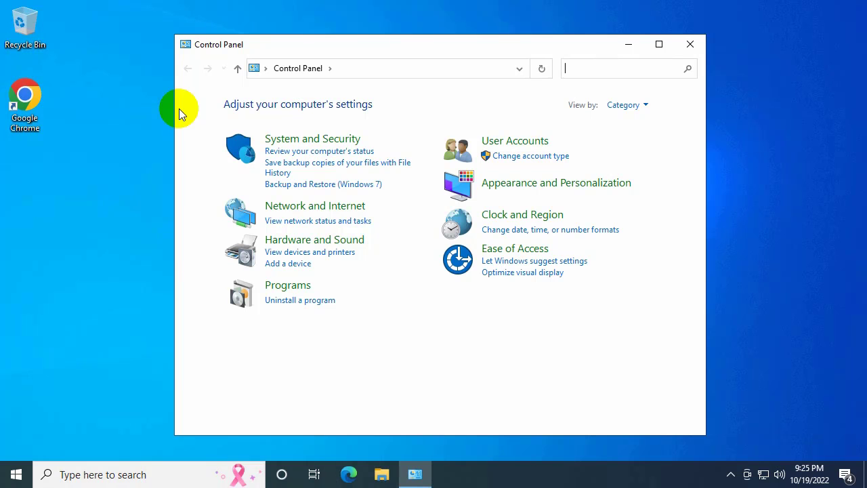
click(645, 105)
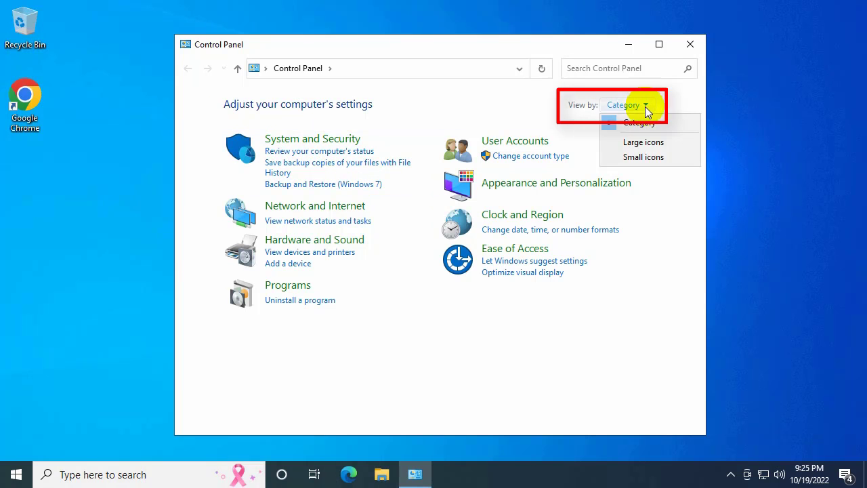
click(644, 142)
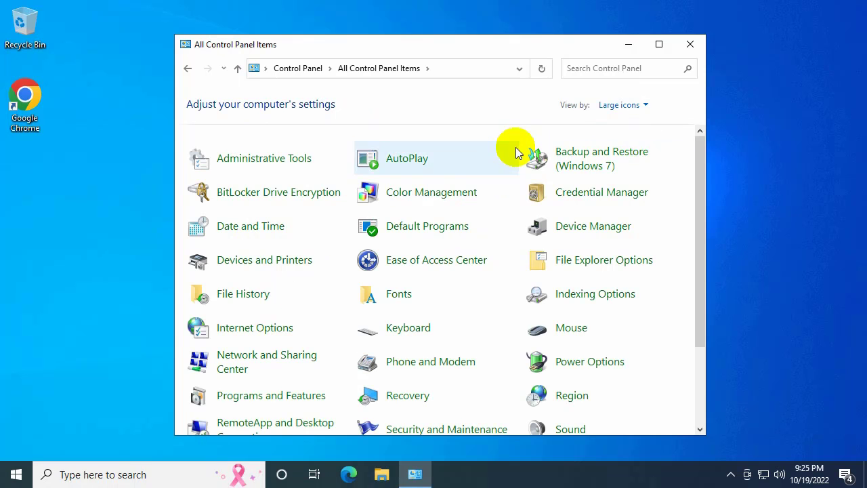
click(658, 45)
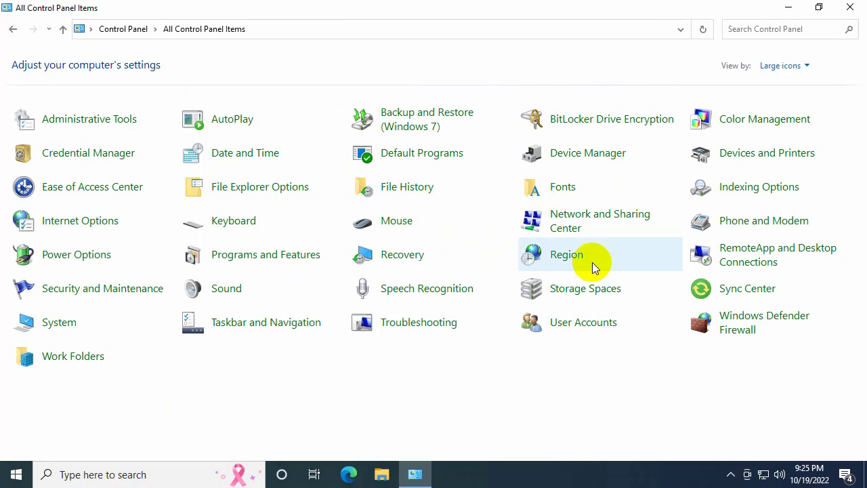
Turn off Windows Defender Firewall for both private and public networks, dismiss the notification and close Control Panel.
click(731, 337)
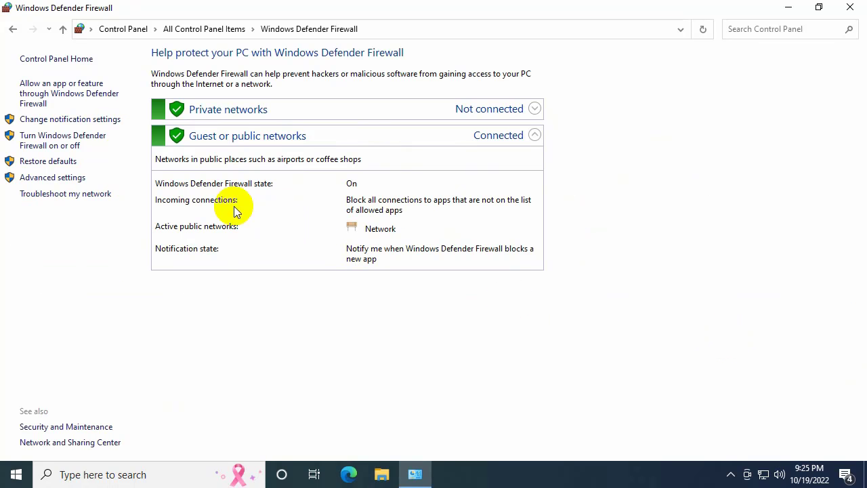
click(66, 144)
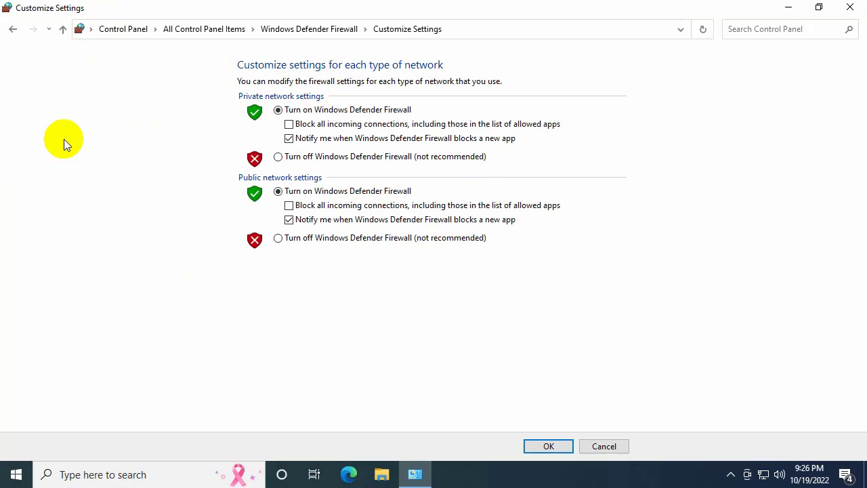
click(278, 157)
click(279, 239)
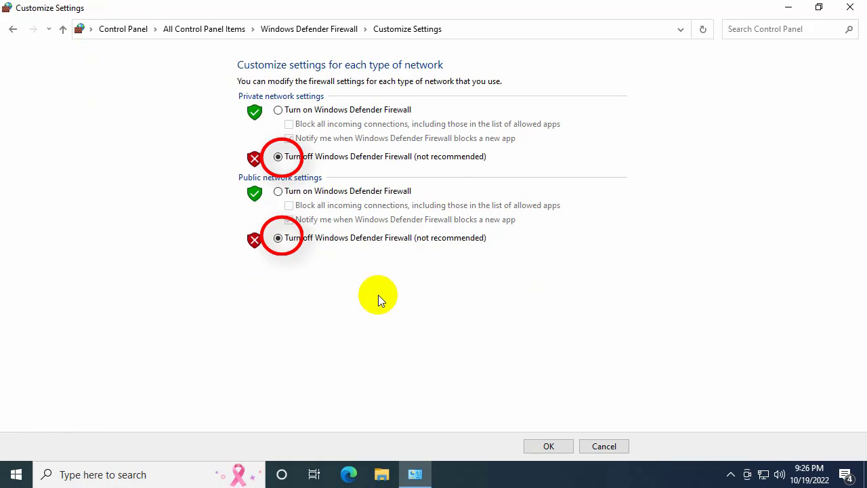
click(536, 448)
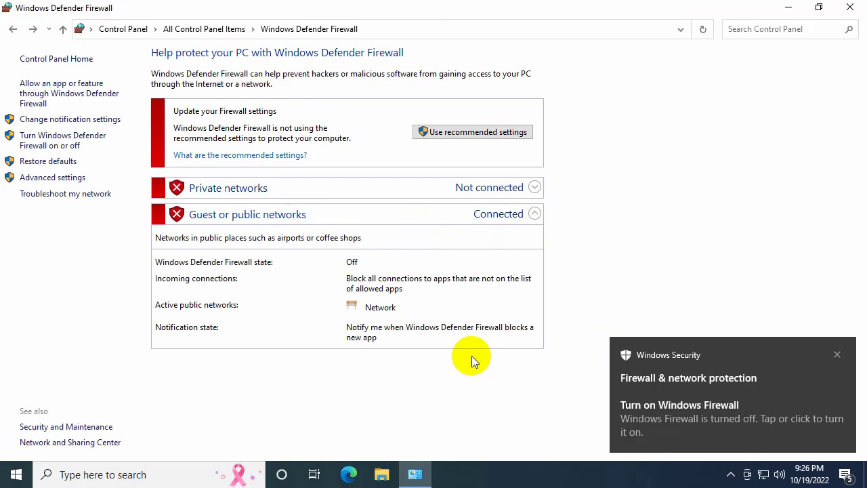
click(836, 352)
click(846, 8)
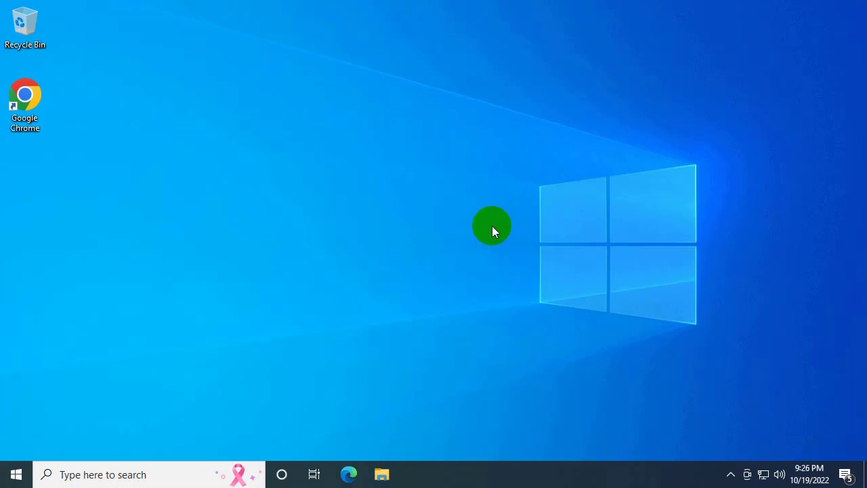
Open the properties of Local Disk (C:) from This PC in File Explorer and start Disk Cleanup.
click(383, 473)
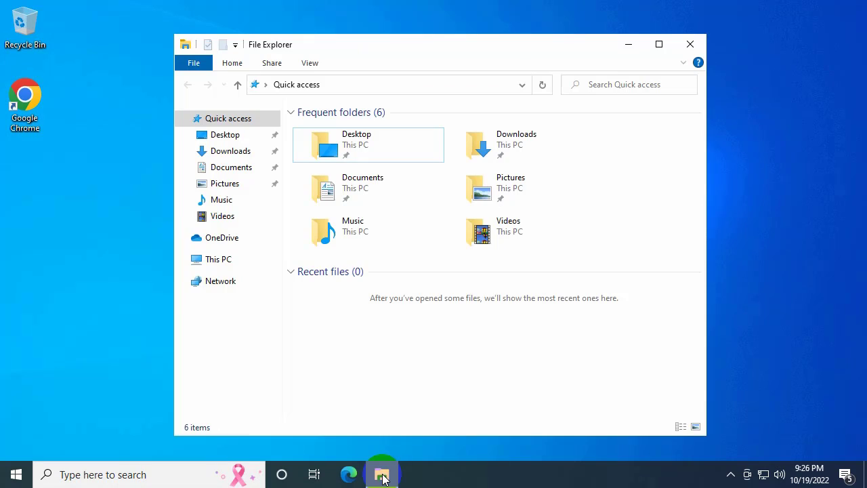
click(235, 259)
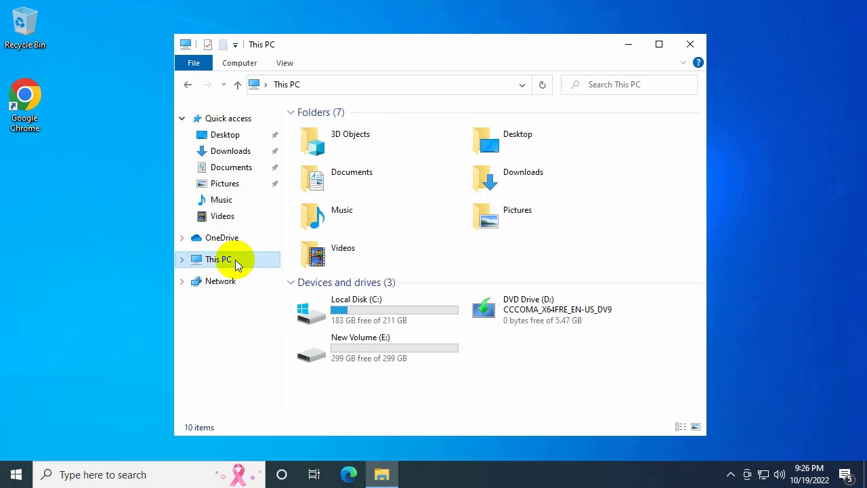
right_click(372, 312)
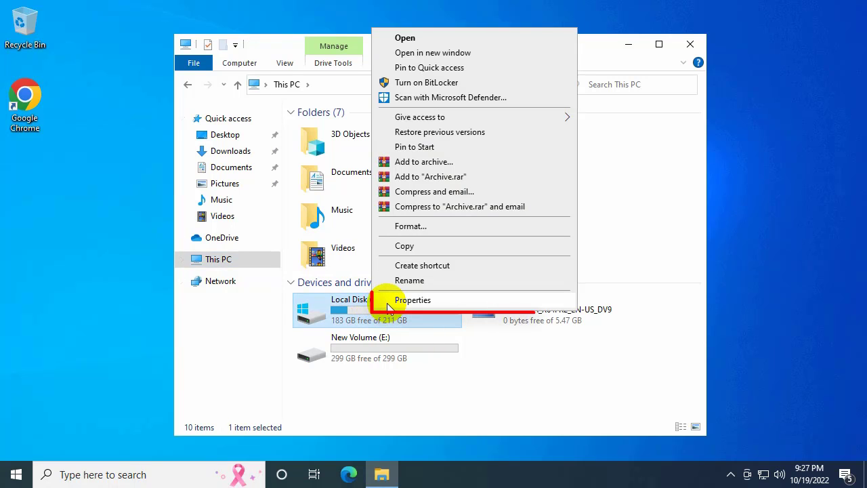
click(390, 301)
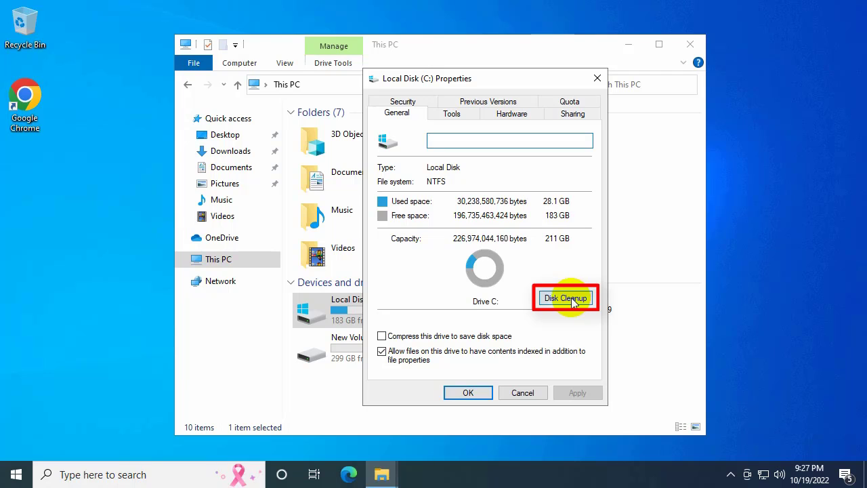
click(571, 298)
Mark DirectX Shader Cache, Delivery Optimization Files and Recycle Bin for deletion in Disk Cleanup.
scroll(81, 132, down, 2)
scroll(75, 135, up, 2)
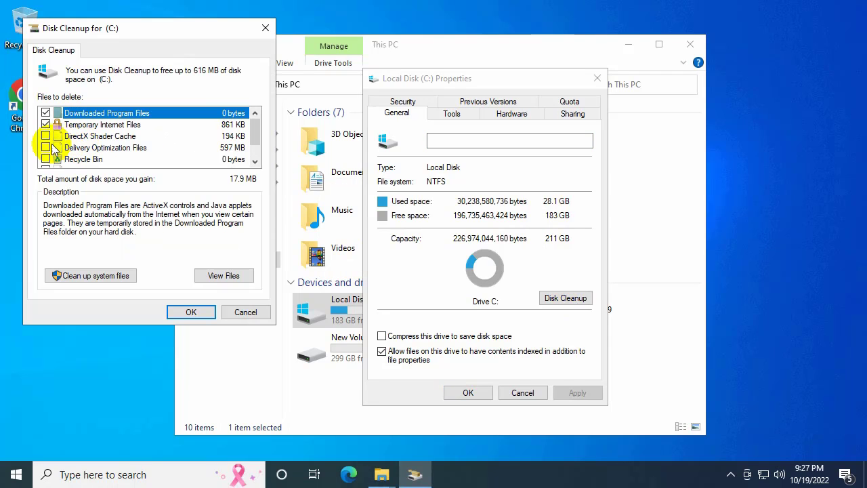
click(46, 136)
click(45, 148)
click(46, 159)
scroll(152, 142, down, 1)
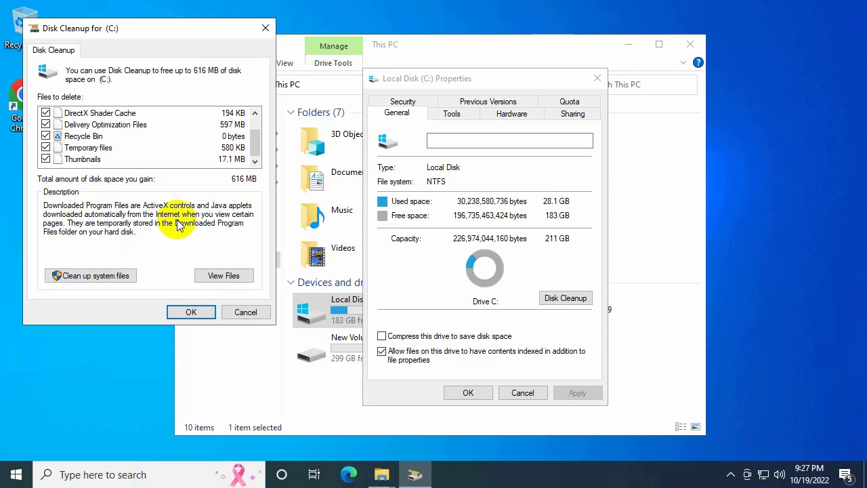
Include system files in Disk Cleanup and mark the listed categories, including Windows Update Cleanup and Delivery Optimization Files.
click(112, 277)
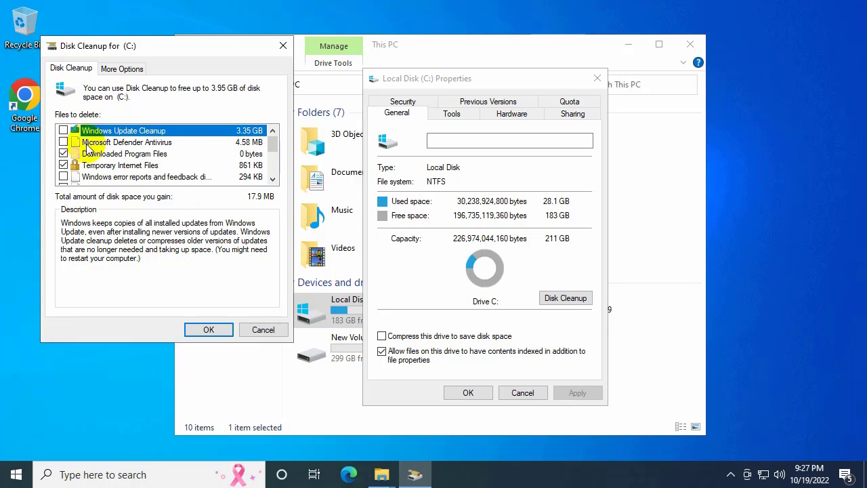
click(63, 130)
scroll(68, 159, down, 2)
scroll(68, 163, up, 1)
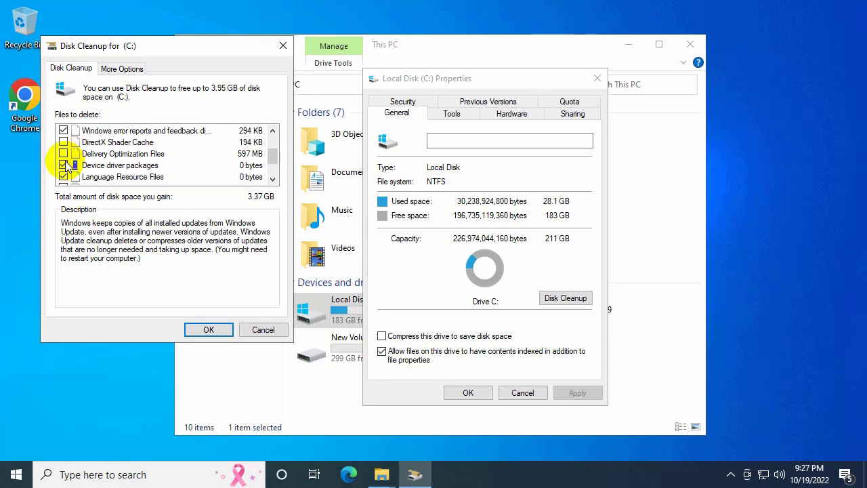
click(63, 153)
scroll(67, 156, up, 2)
Permanently delete the marked files, and close the drive's properties and File Explorer.
click(200, 329)
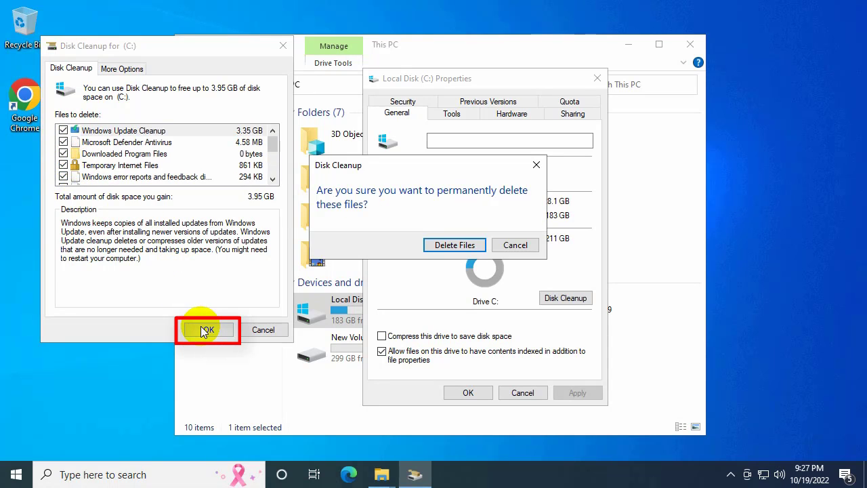
click(453, 246)
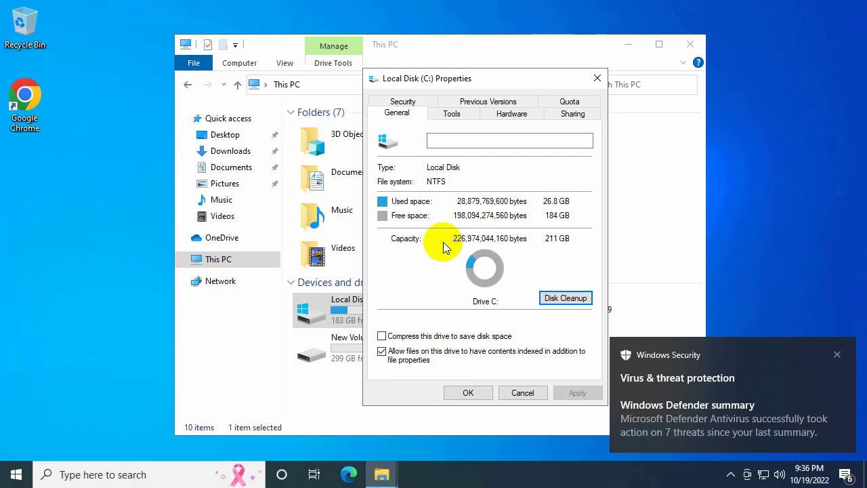
click(838, 355)
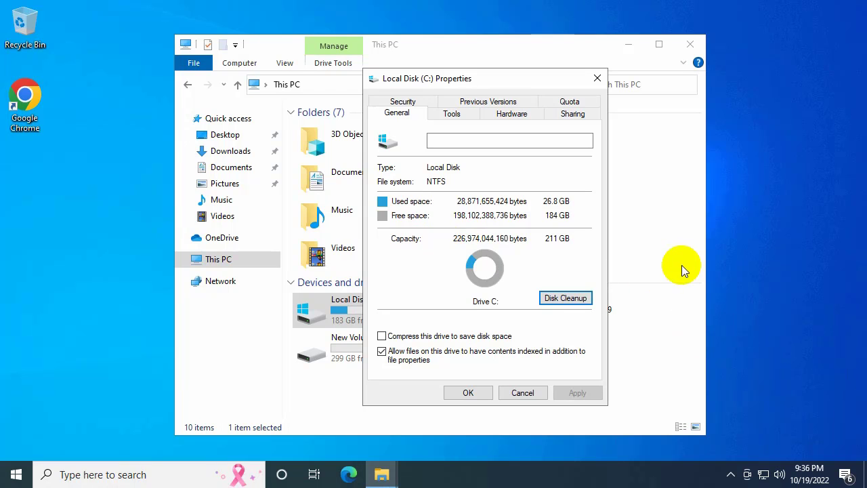
click(468, 393)
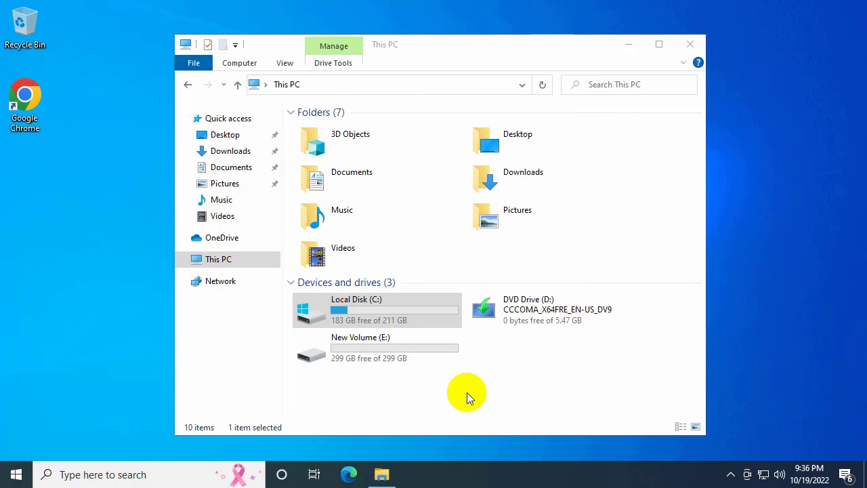
click(690, 44)
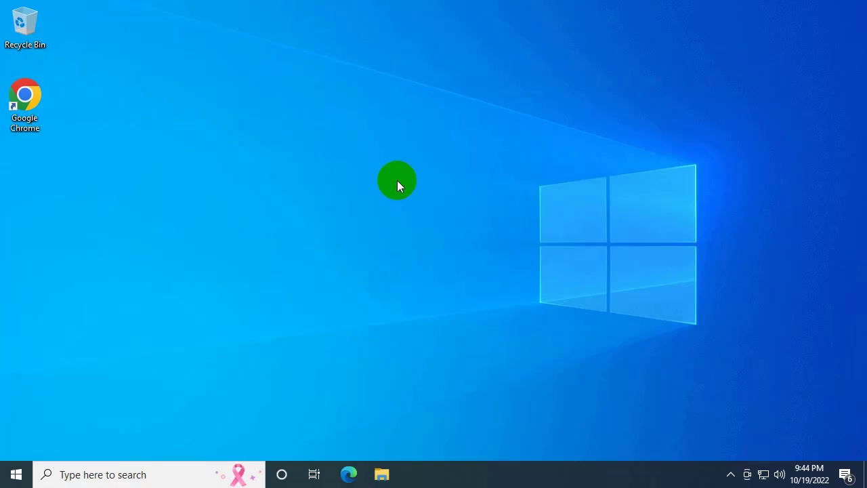
Open the properties of Local Disk (C:) from This PC and launch its drive optimization tool.
click(380, 473)
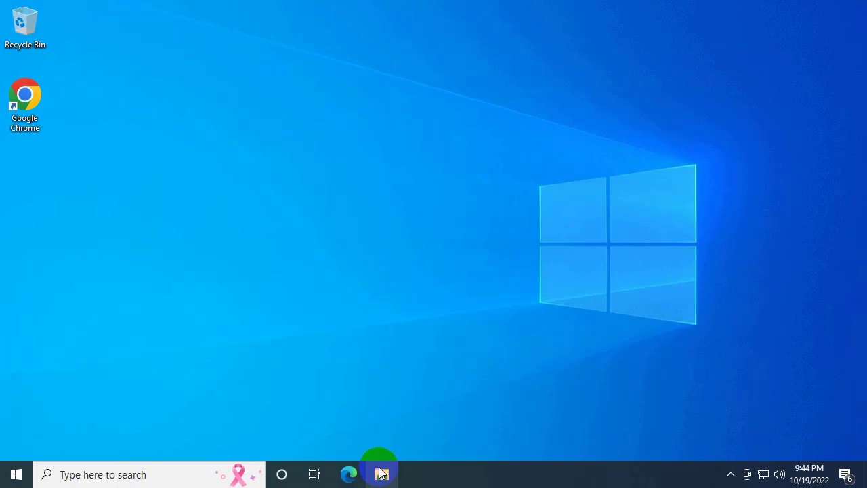
click(238, 260)
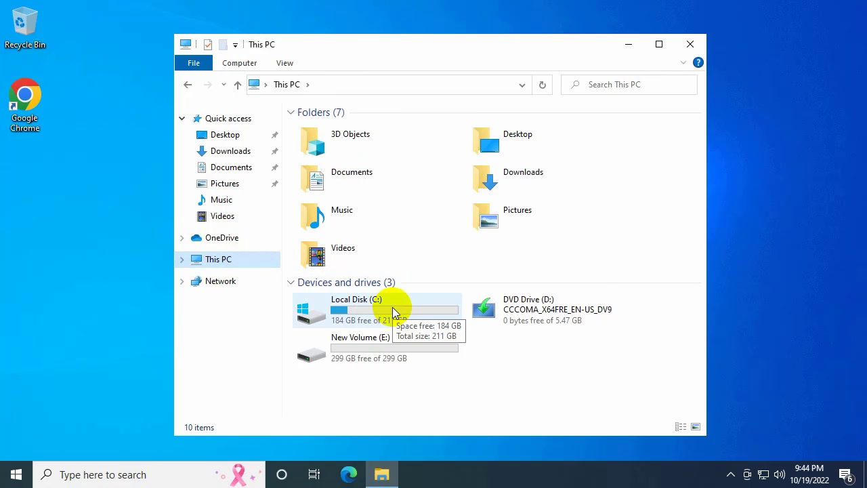
right_click(392, 306)
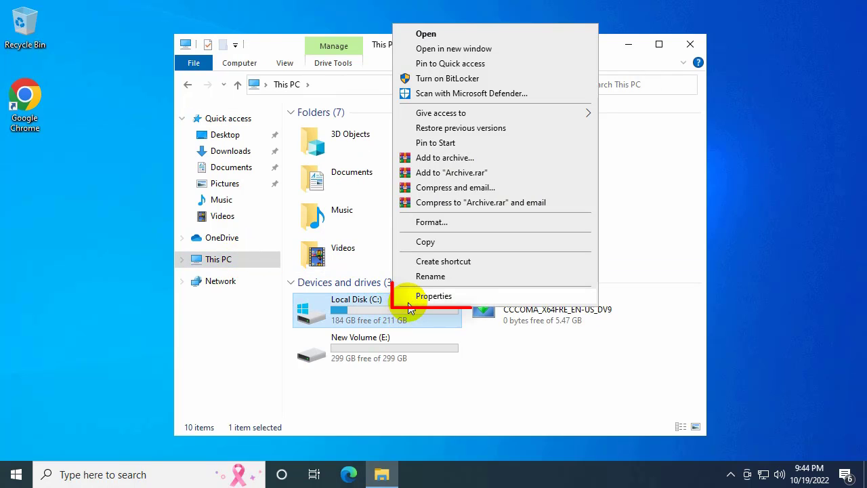
click(409, 300)
drag(527, 129, 492, 79)
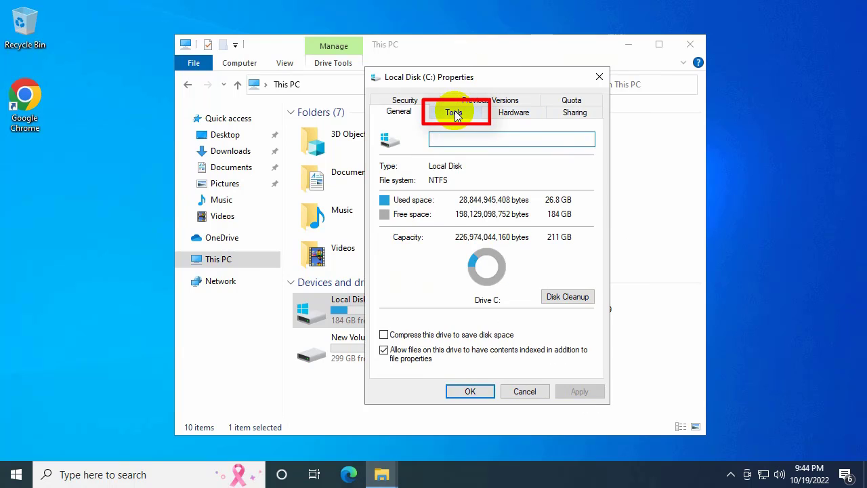
click(454, 114)
click(541, 240)
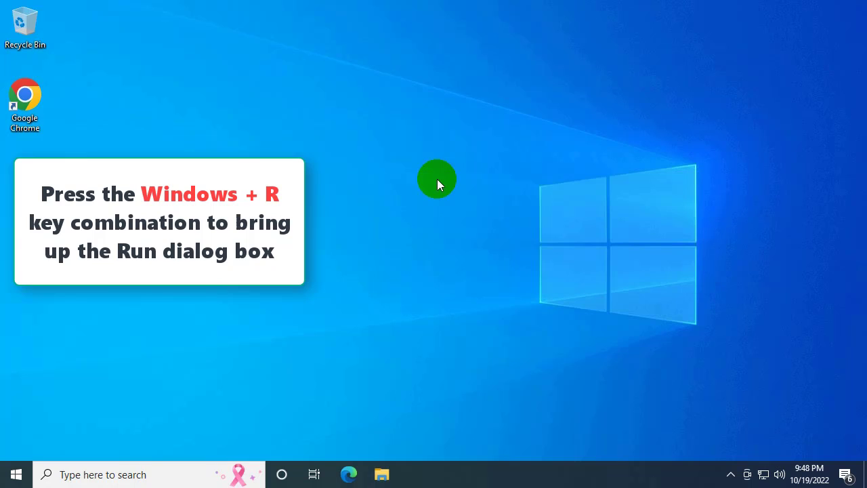
Run gpedit.msc to open the Local Group Policy Editor and show Administrative Templates under Computer Configuration.
key(super+r)
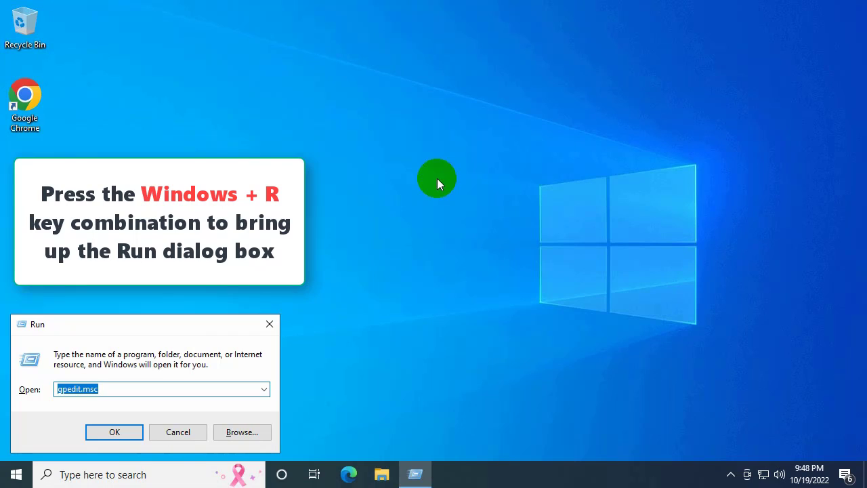
click(227, 390)
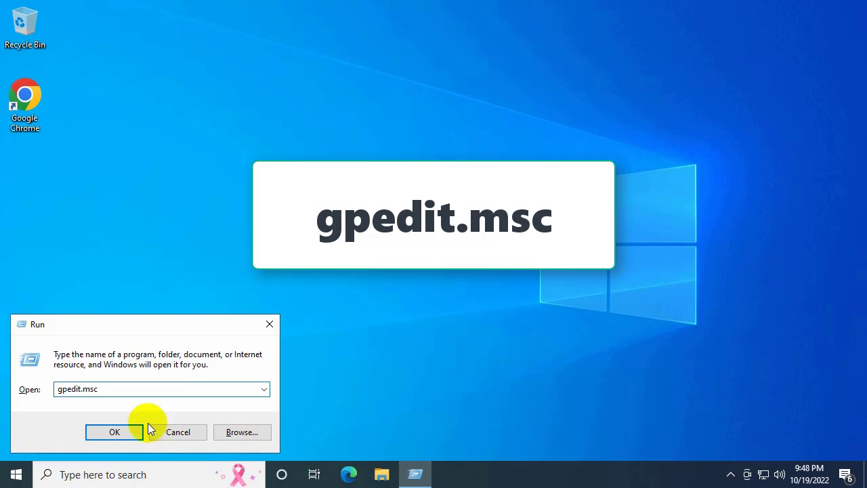
click(115, 433)
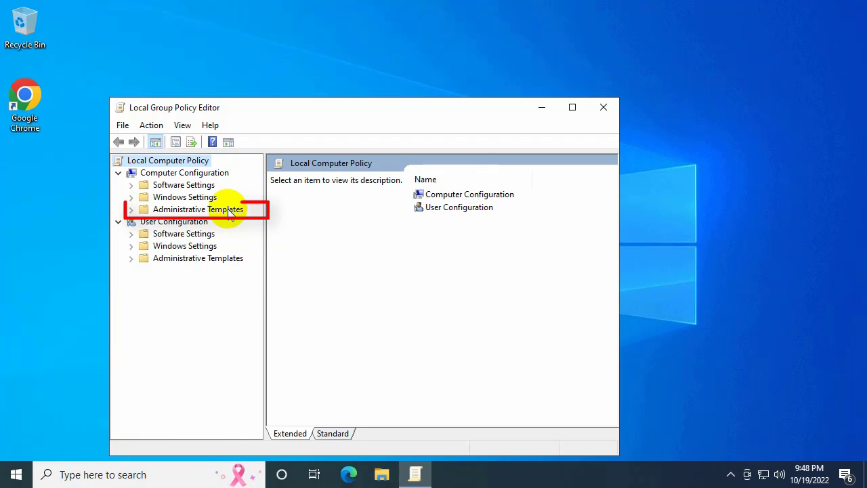
click(229, 211)
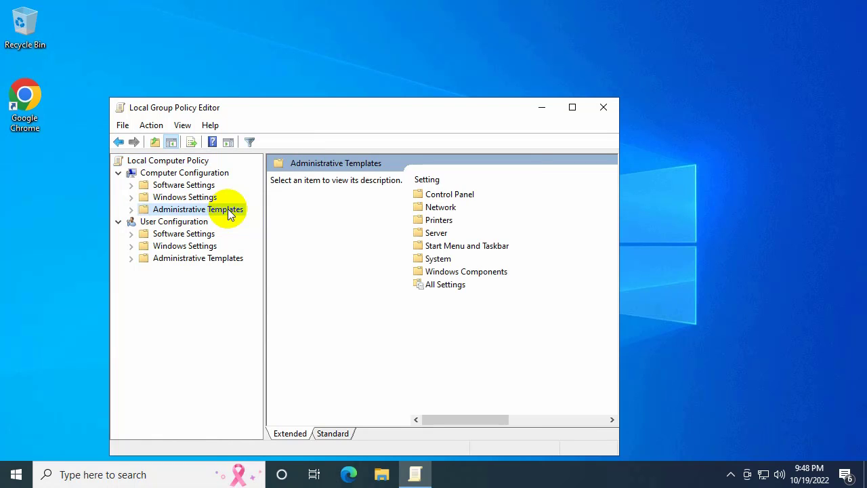
Enable the Limit reservable bandwidth policy under Network > QoS Packet Scheduler with a bandwidth limit of 0%, and close the policy editor.
double_click(229, 212)
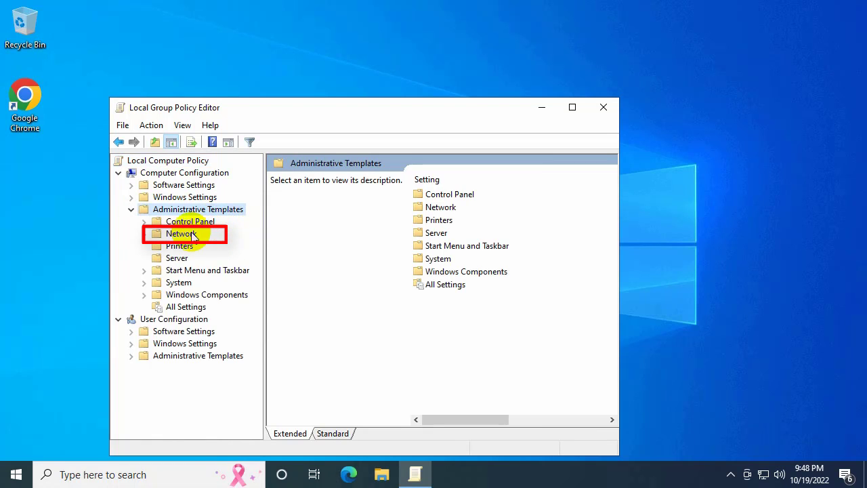
double_click(186, 235)
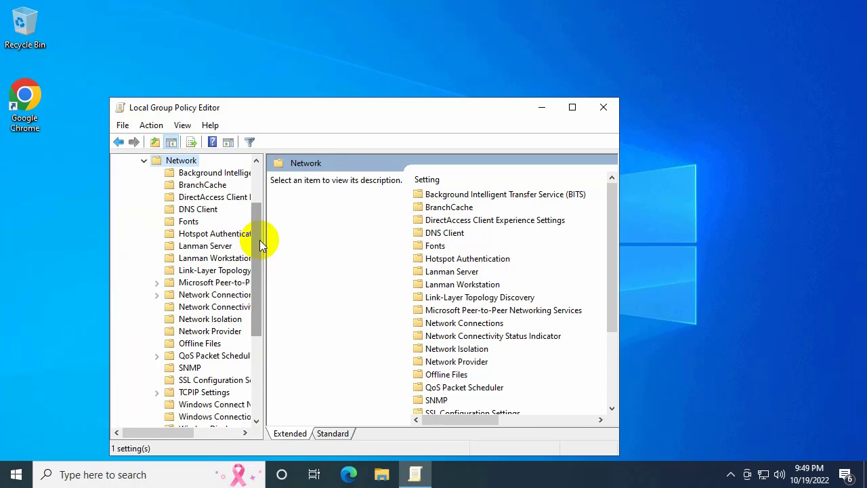
click(226, 356)
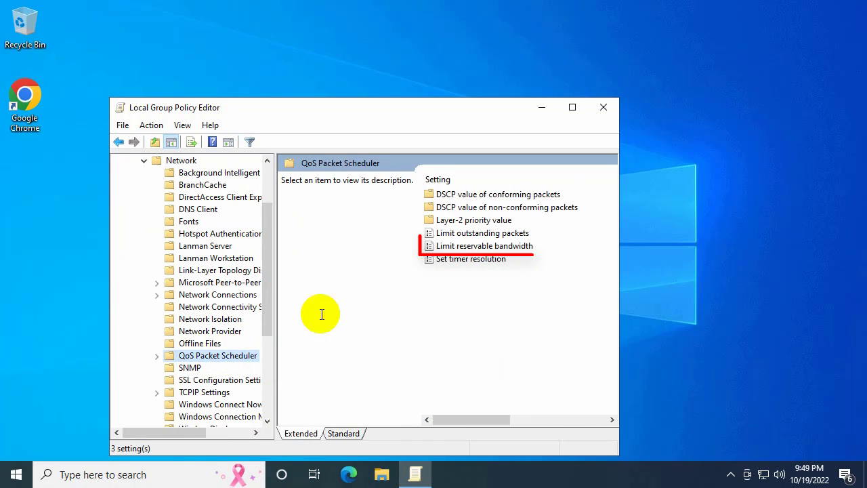
double_click(472, 252)
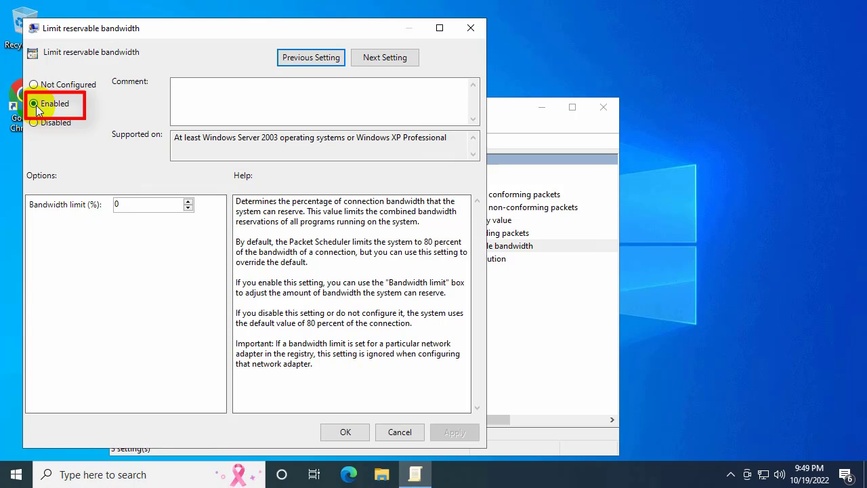
click(138, 206)
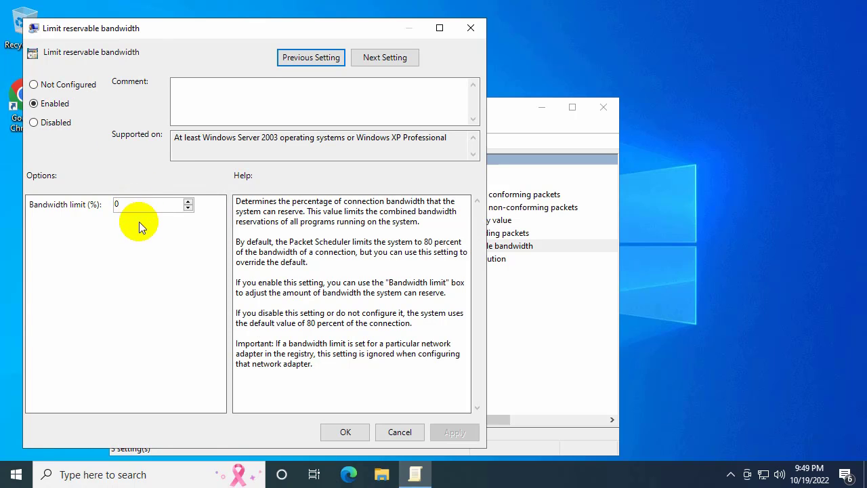
click(342, 432)
click(603, 107)
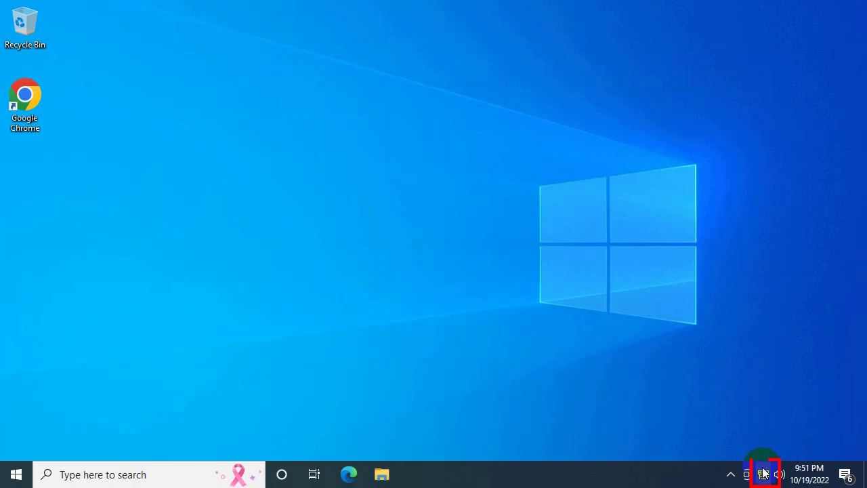
Open the Ethernet0 connection's properties through Network & Internet settings and the Network and Sharing Center.
click(764, 476)
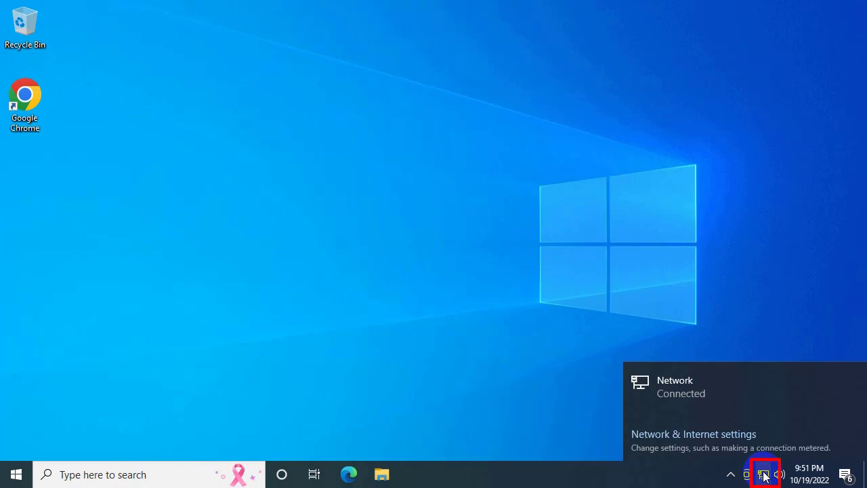
click(663, 439)
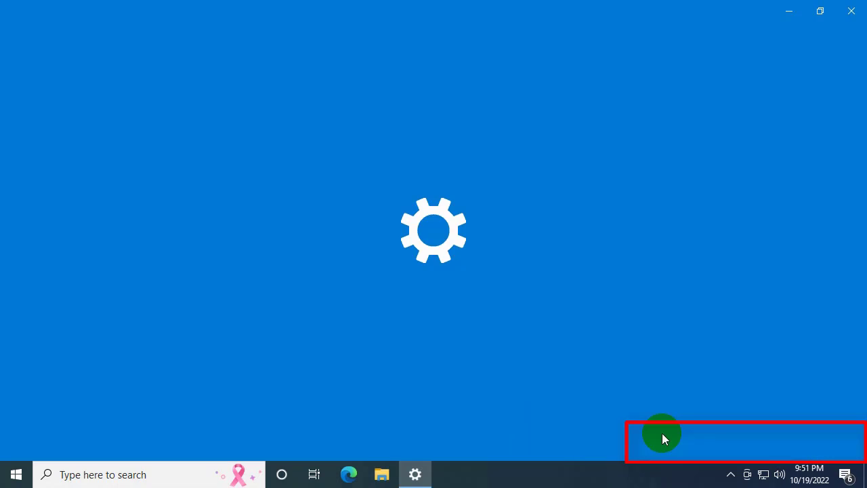
scroll(526, 353, down, 2)
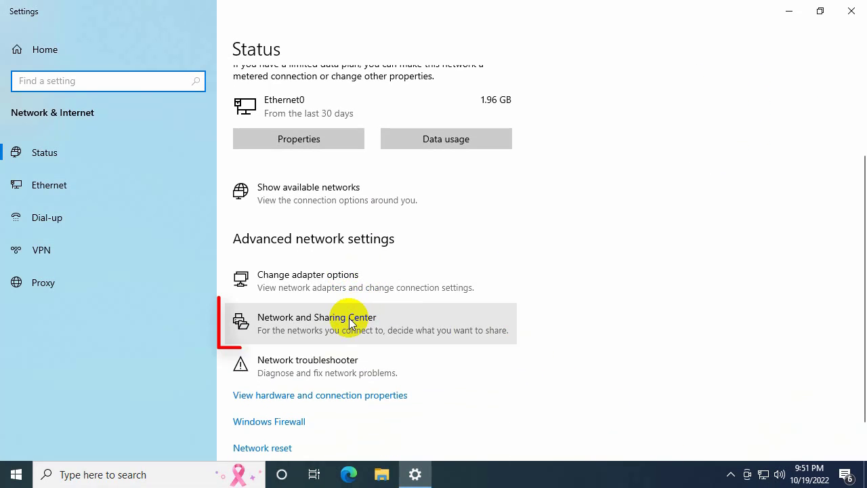
click(349, 323)
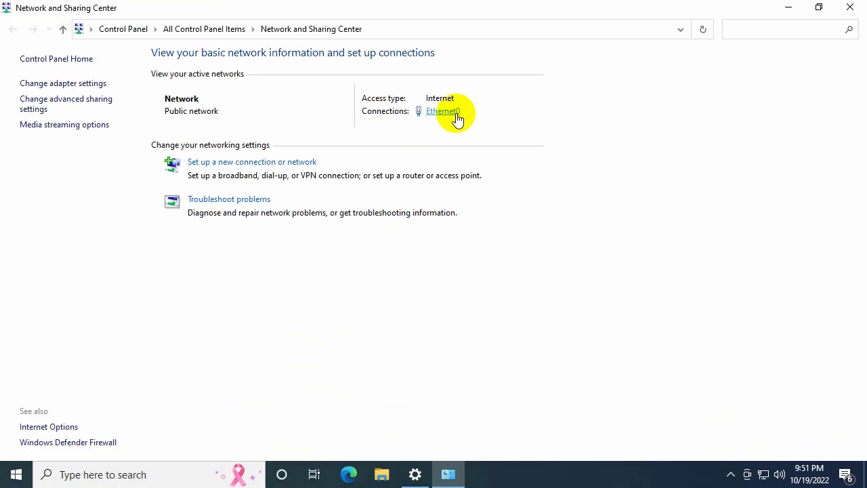
click(456, 113)
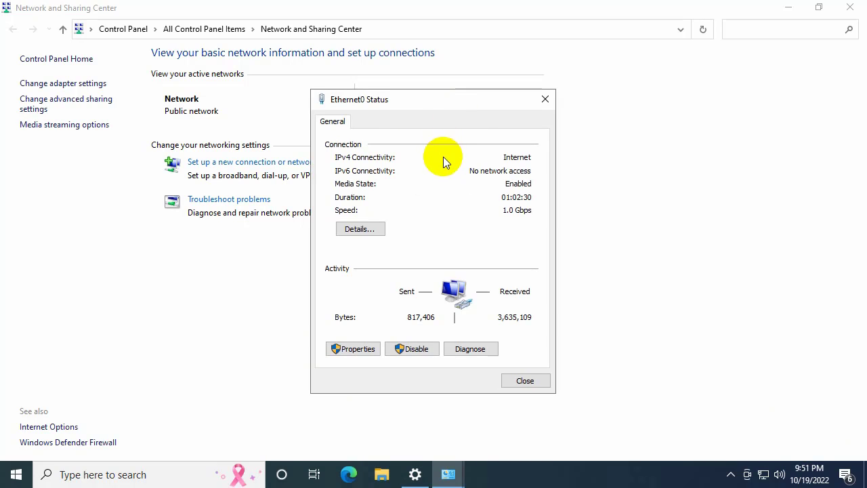
click(358, 349)
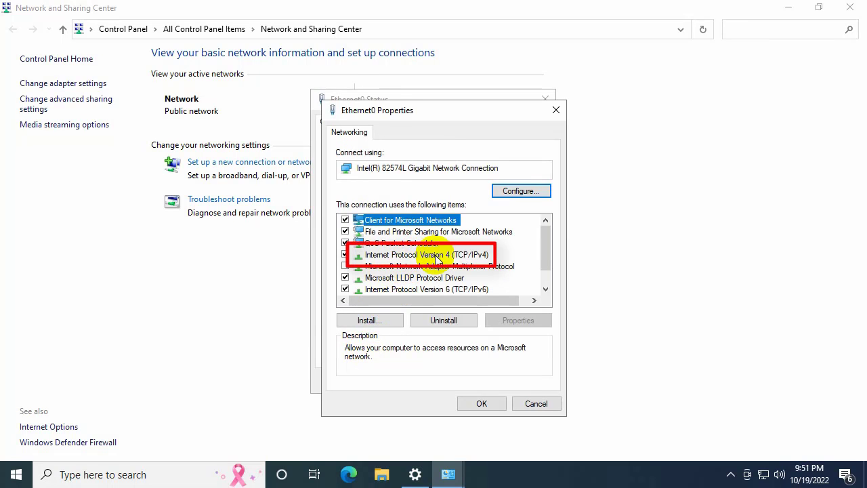
Set Internet Protocol Version 4 to use preferred DNS server 8.8.8.8 and alternate DNS server 8.8.4.4, and close the network windows.
click(435, 257)
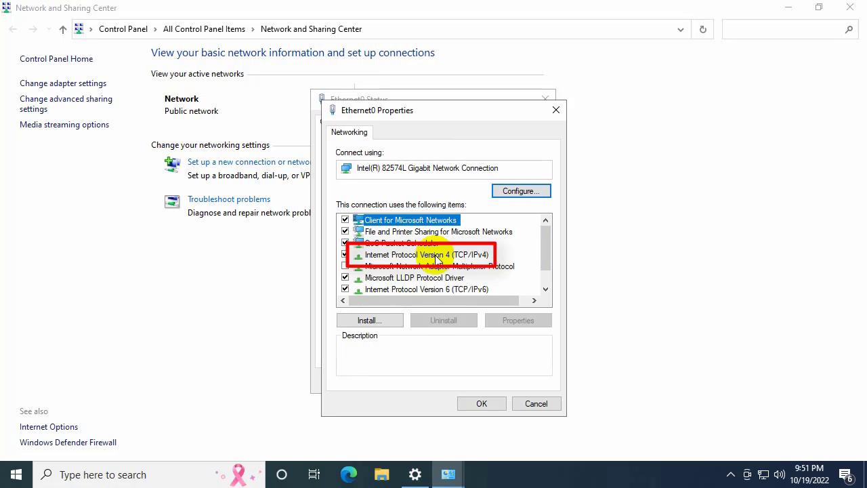
double_click(436, 258)
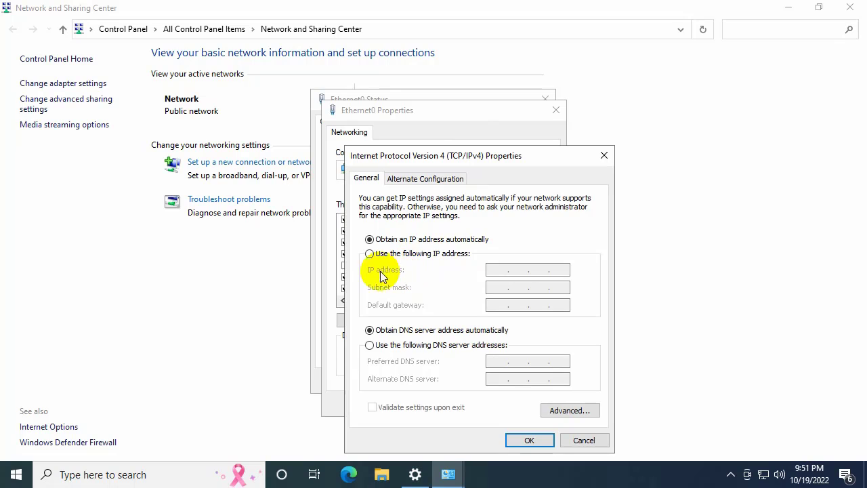
click(369, 346)
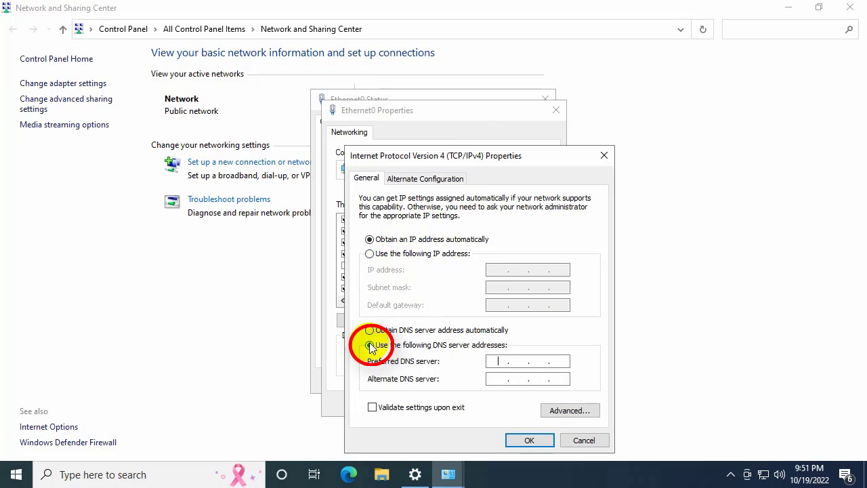
click(500, 362)
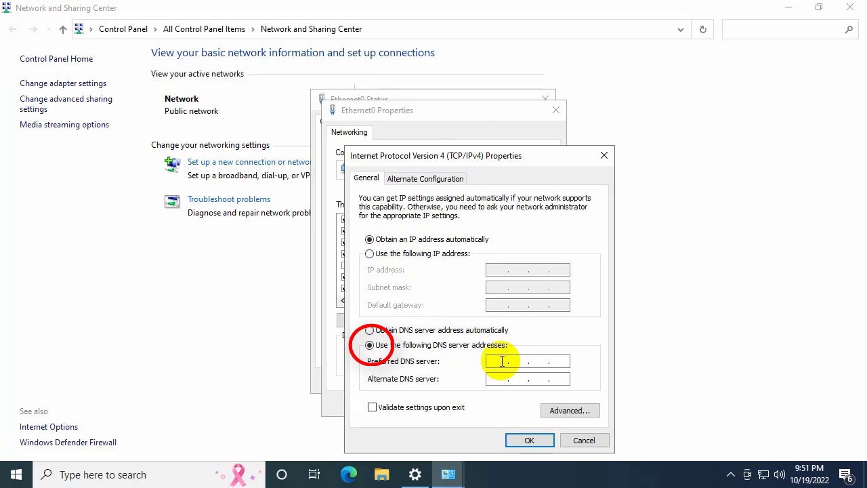
text(8.)
text(8.8.8)
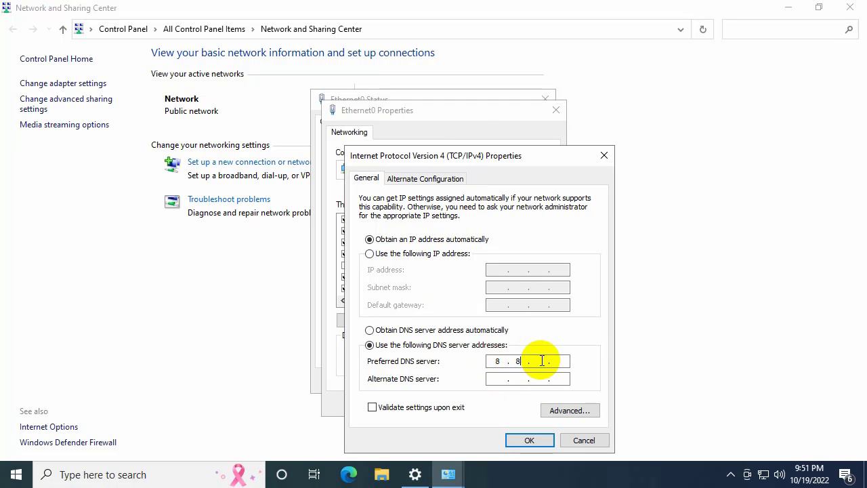
click(499, 379)
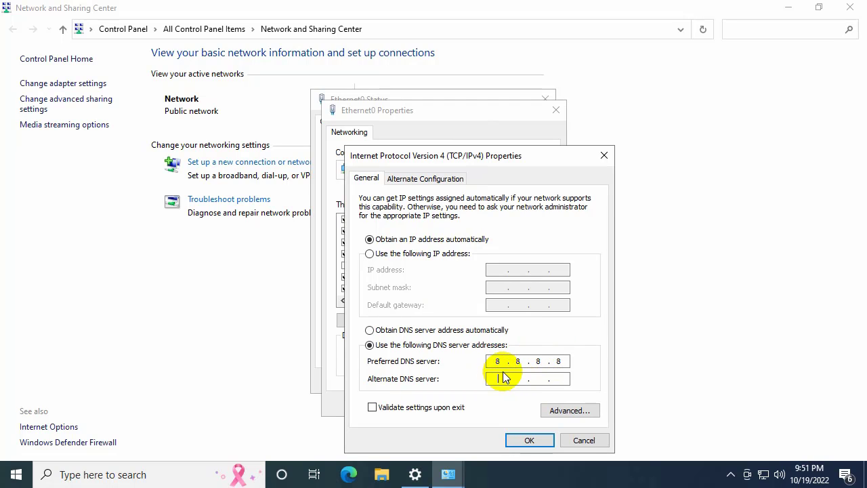
text(8.8.4.4)
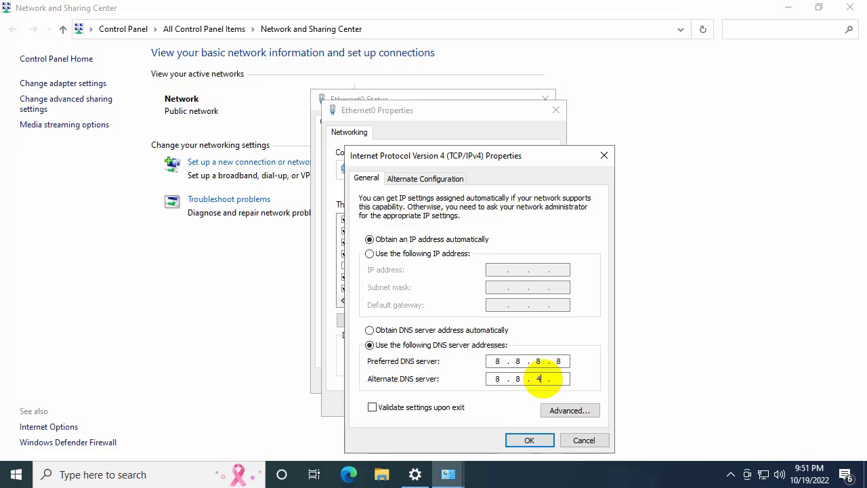
click(528, 439)
click(477, 403)
click(516, 377)
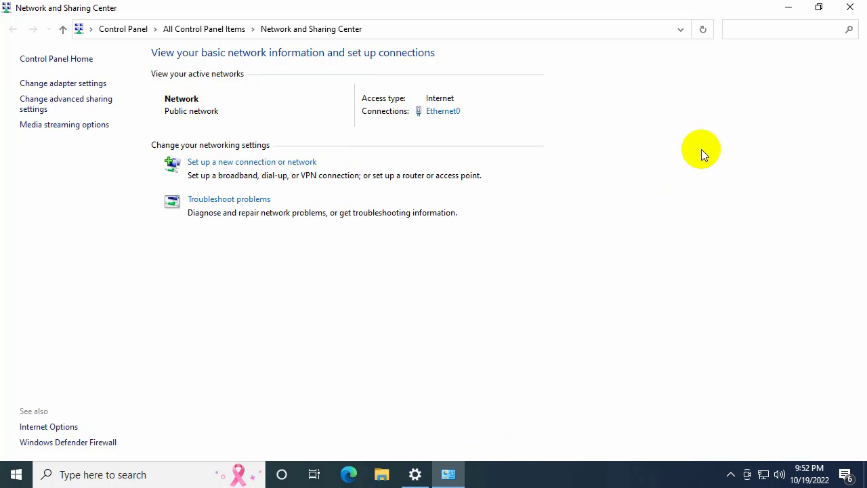
click(849, 7)
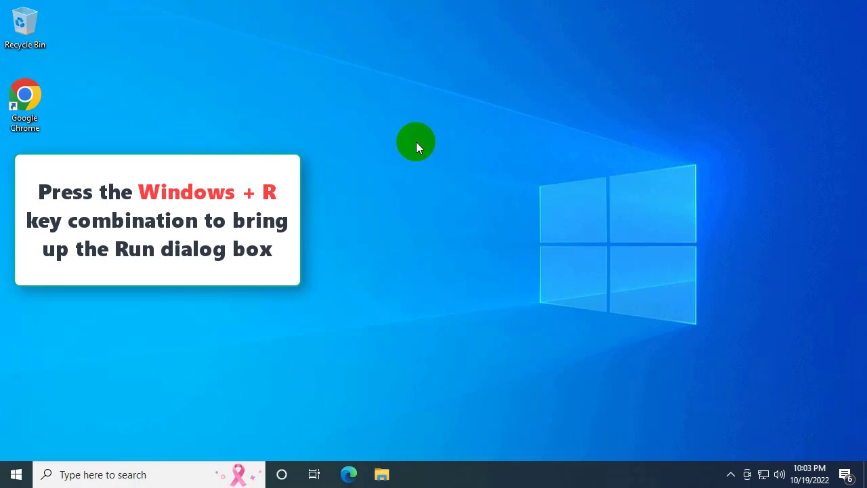
Run gpedit.msc to open the Local Group Policy Editor, reposition its window and widen the tree pane.
key(super+r)
click(220, 388)
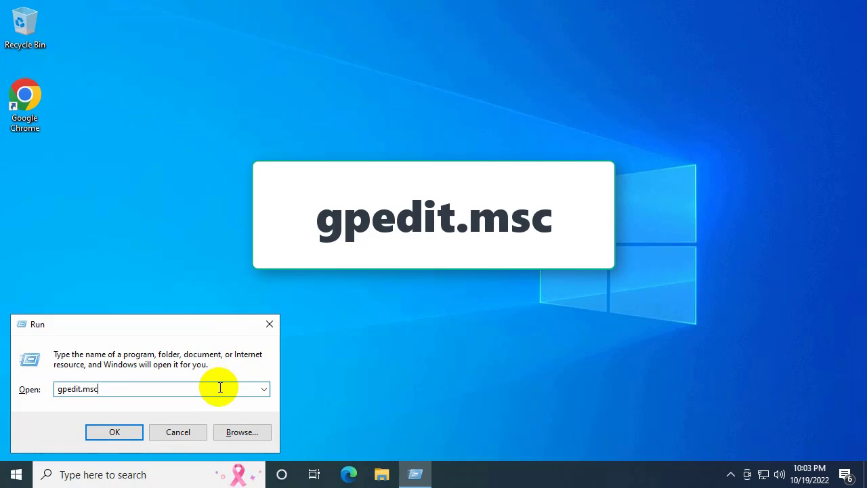
click(120, 435)
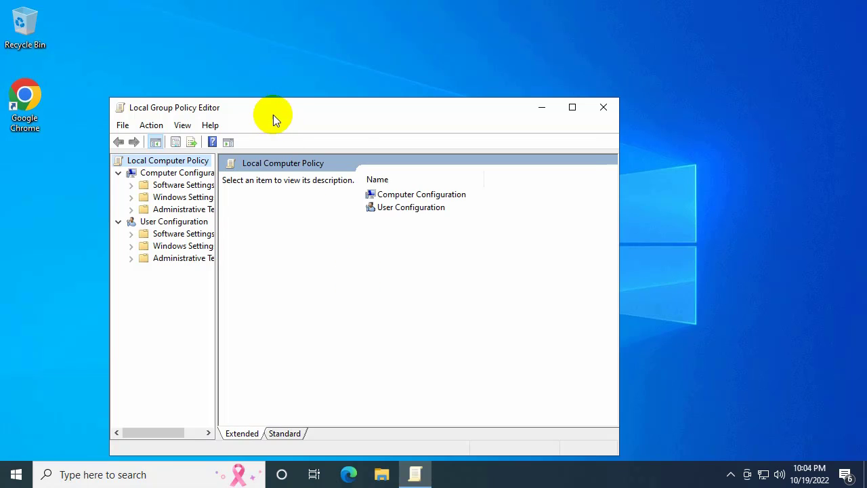
drag(274, 116, 254, 42)
drag(196, 120, 240, 122)
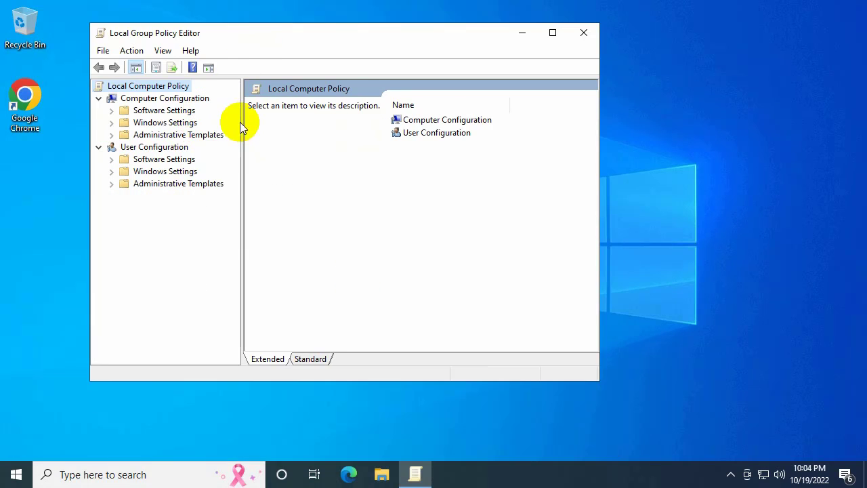
Open the Search policy folder under Computer Configuration > Administrative Templates > Windows Components.
click(206, 135)
double_click(207, 135)
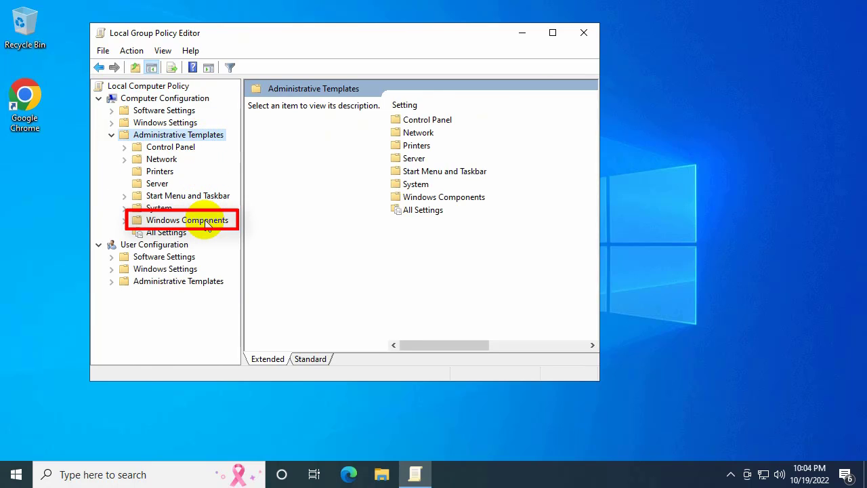
double_click(196, 220)
scroll(460, 219, down, 15)
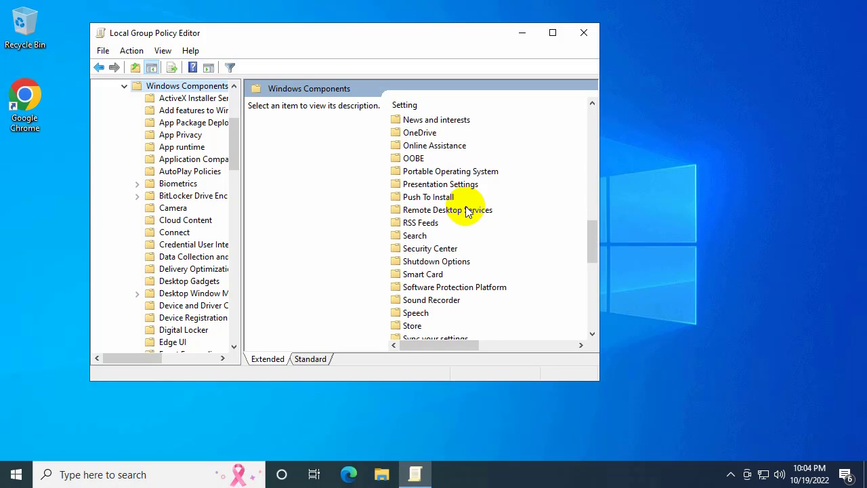
double_click(411, 236)
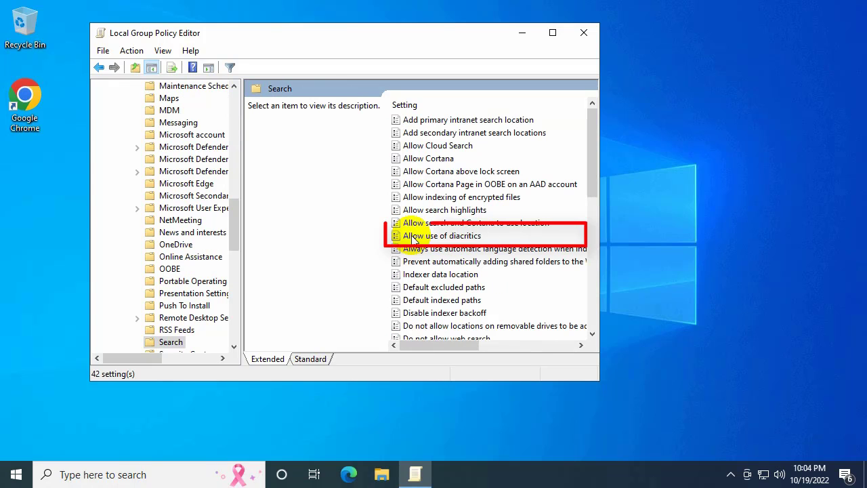
Set the Allow Cortana policy to Disabled, apply it, and close the Local Group Policy Editor.
double_click(427, 159)
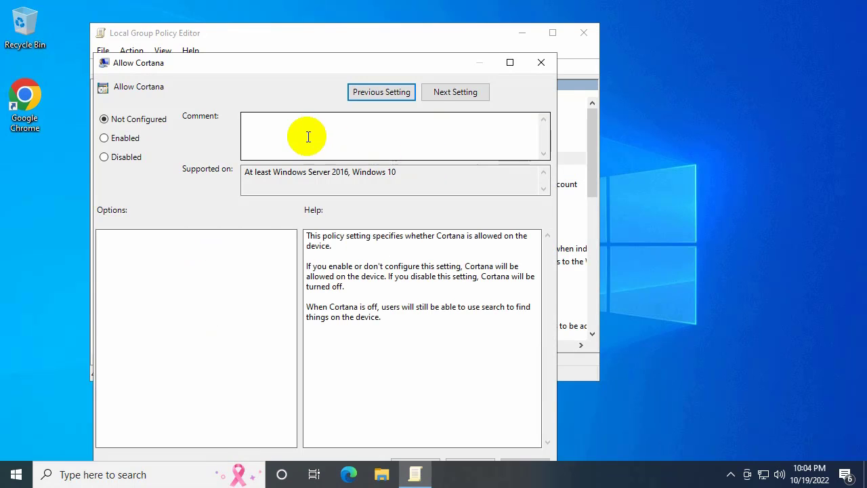
click(104, 157)
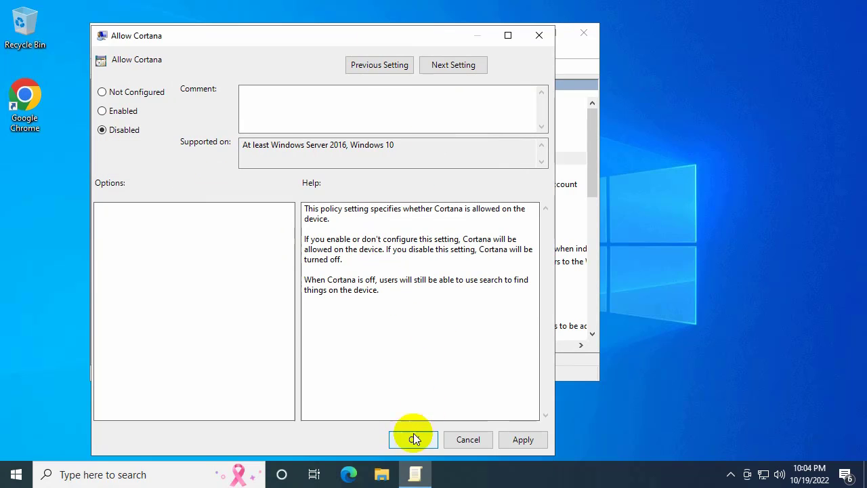
click(517, 440)
click(410, 439)
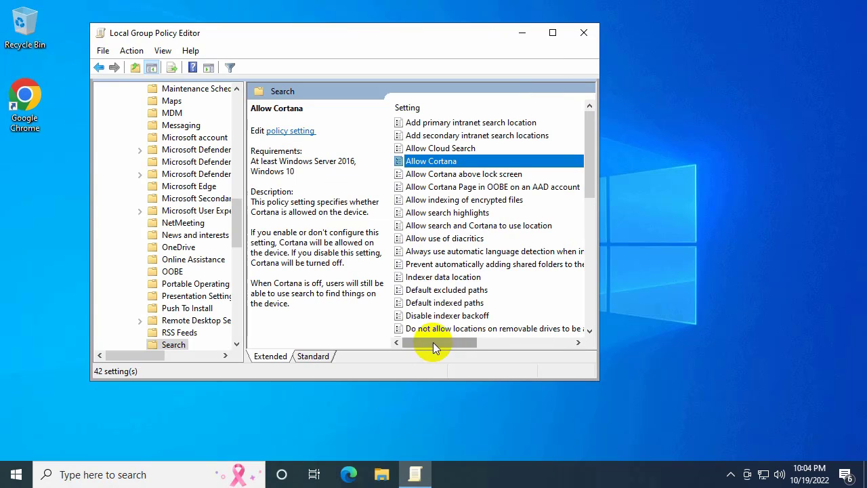
click(582, 33)
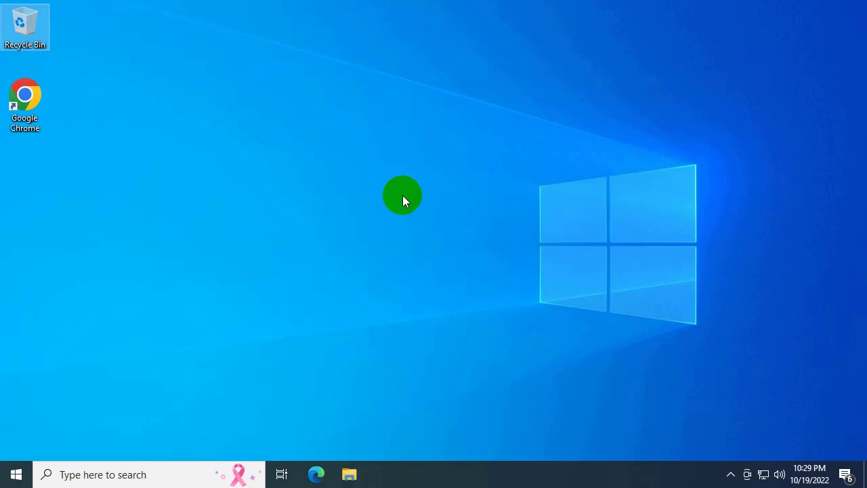
Run %temp% to open the user account's Temp folder.
key(super+r)
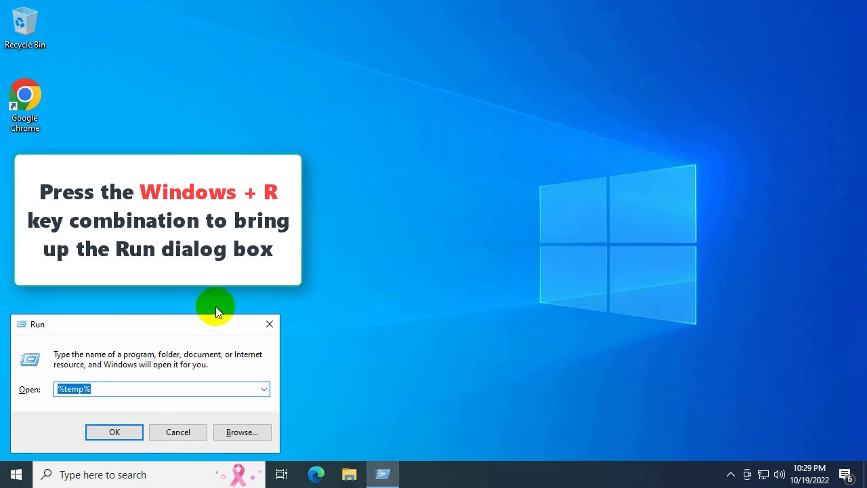
click(150, 390)
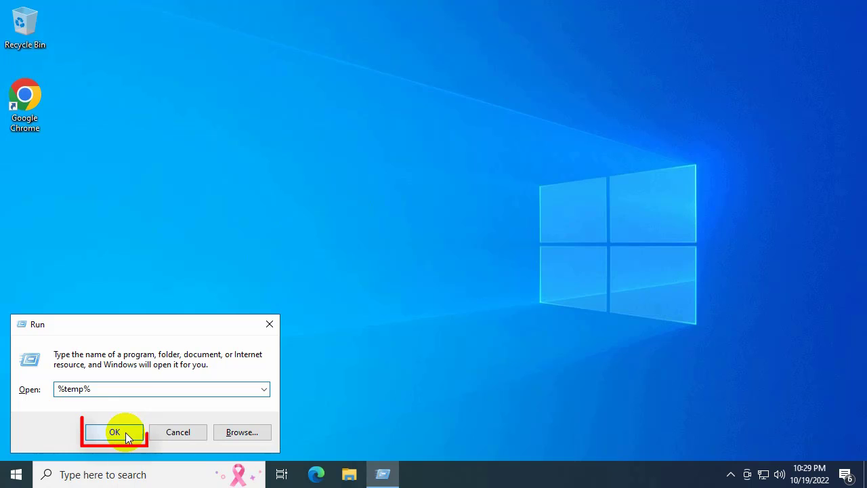
click(115, 432)
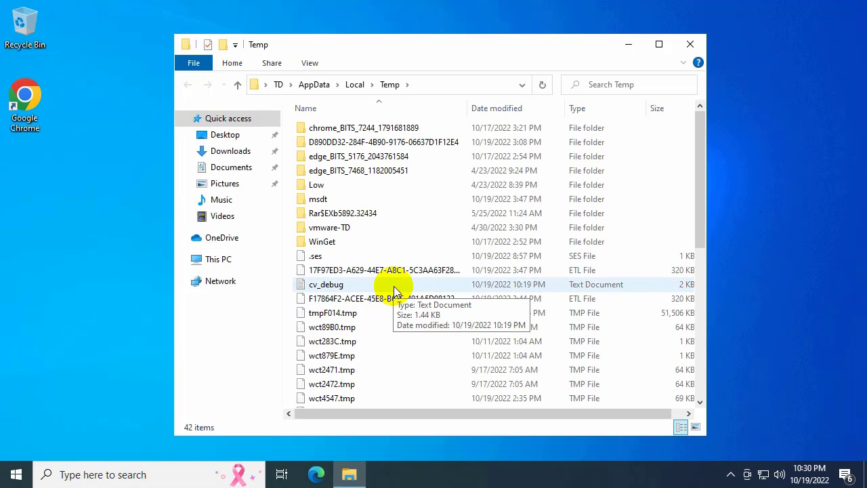
Delete all files and folders in the Temp folder, skip the item that denies access, and close the folder window.
key(ctrl+a)
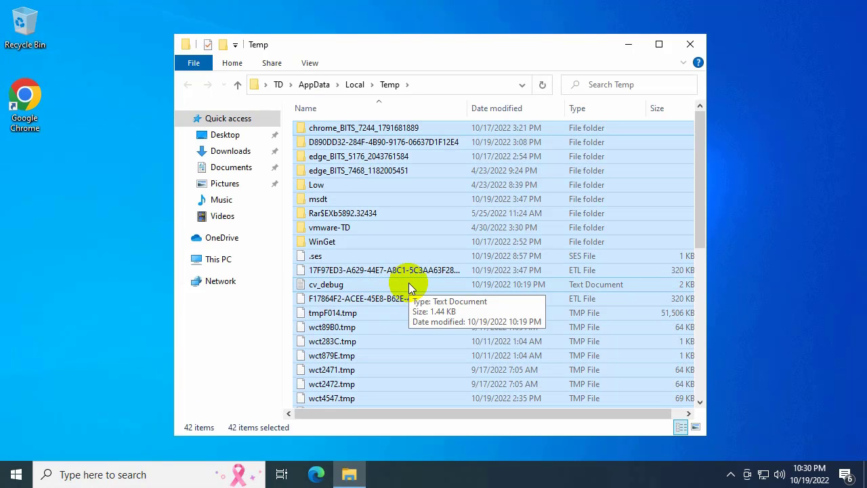
key(Delete)
right_click(408, 282)
click(437, 236)
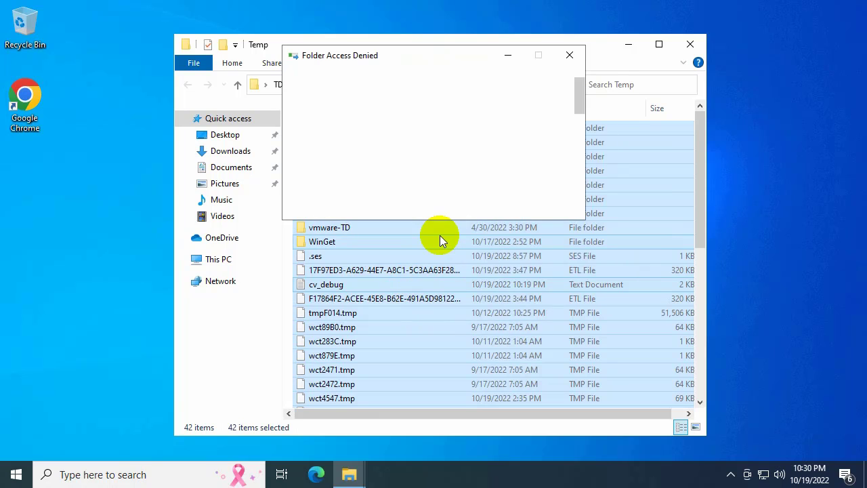
click(458, 171)
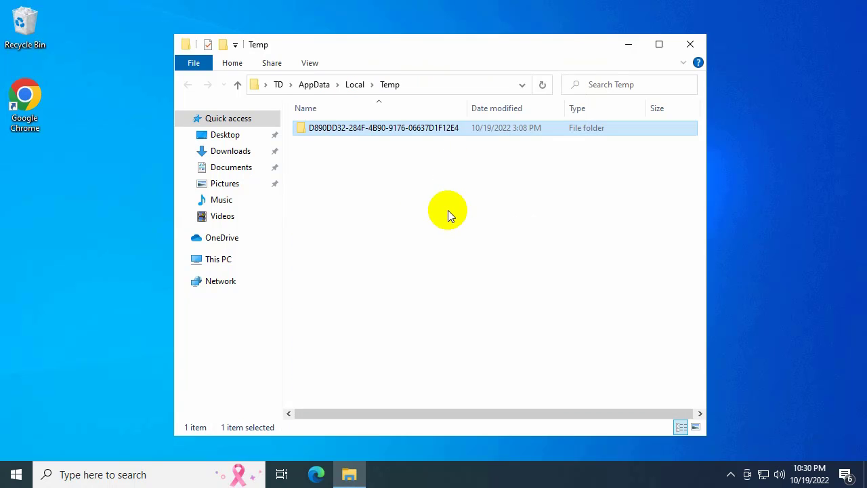
click(682, 50)
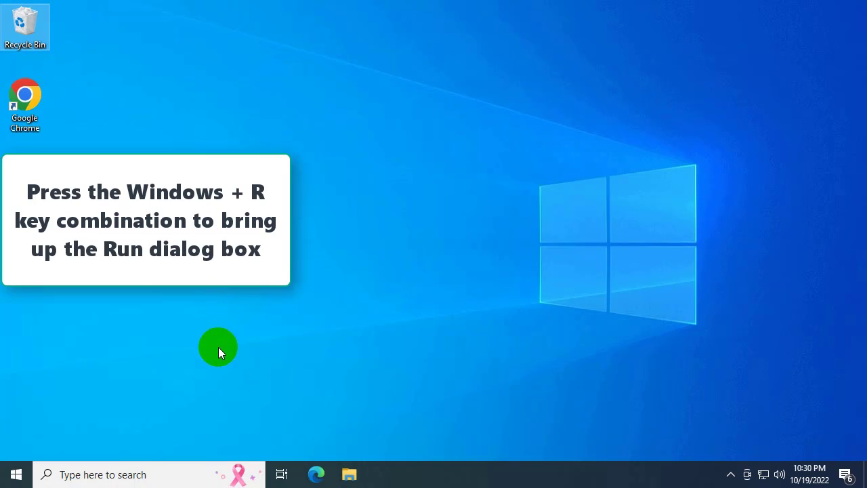
Run prefetch to open the Windows Prefetch folder, granting permanent access to it.
key(super+r)
text(prefe)
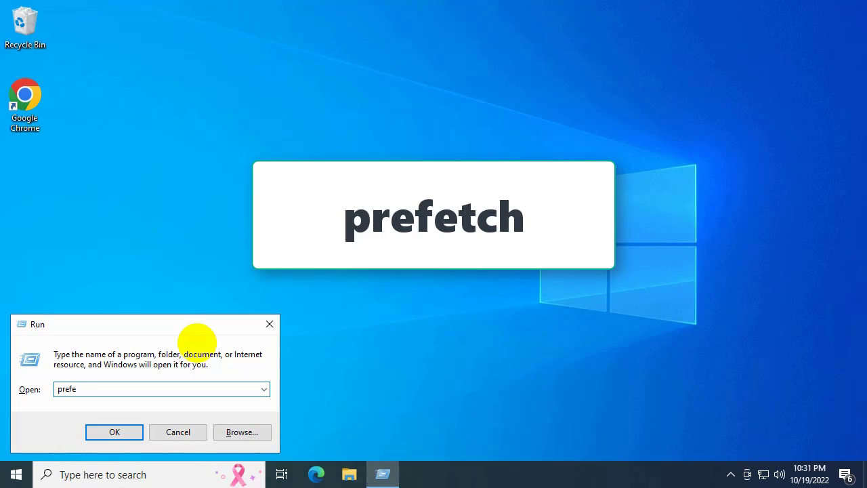
text(tch)
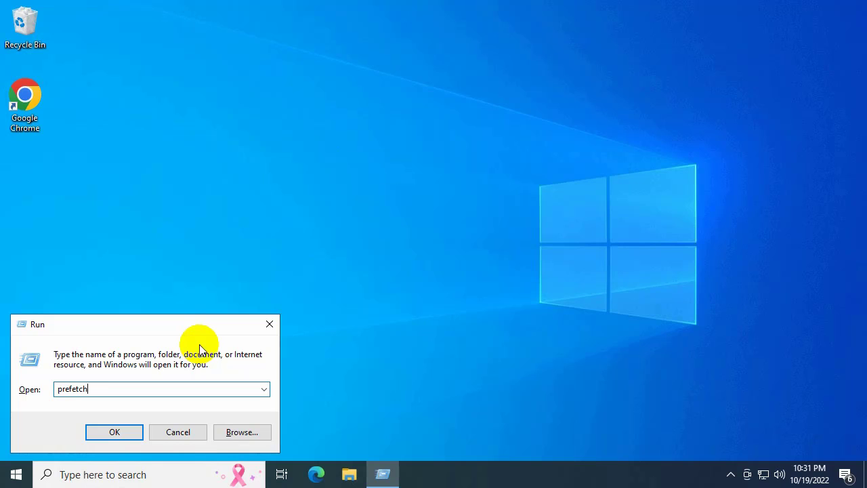
click(116, 434)
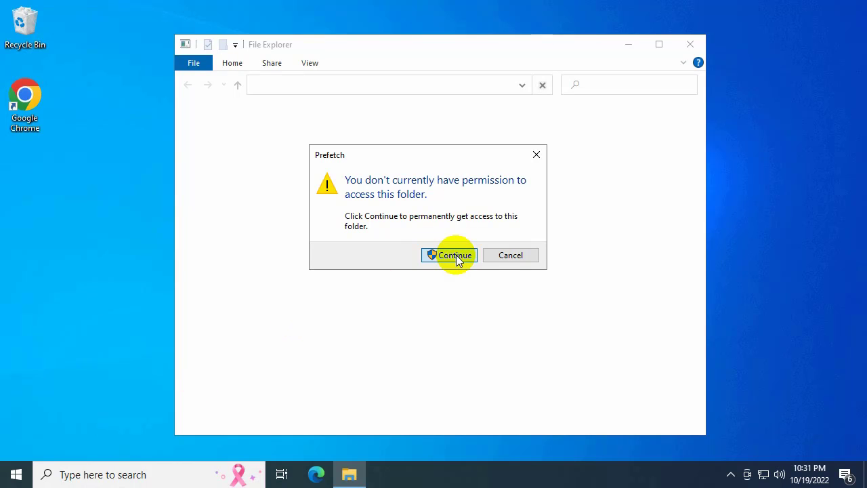
click(452, 255)
Select and delete all items in the Prefetch folder.
key(ctrl+a)
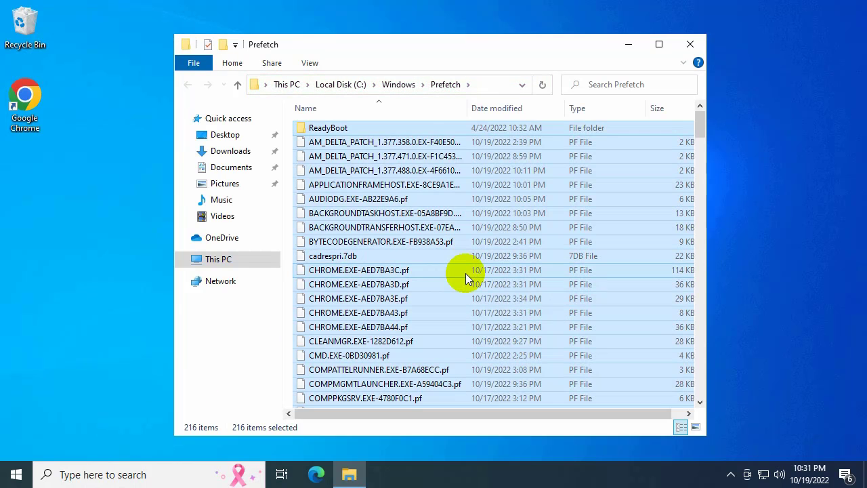
right_click(468, 274)
click(477, 228)
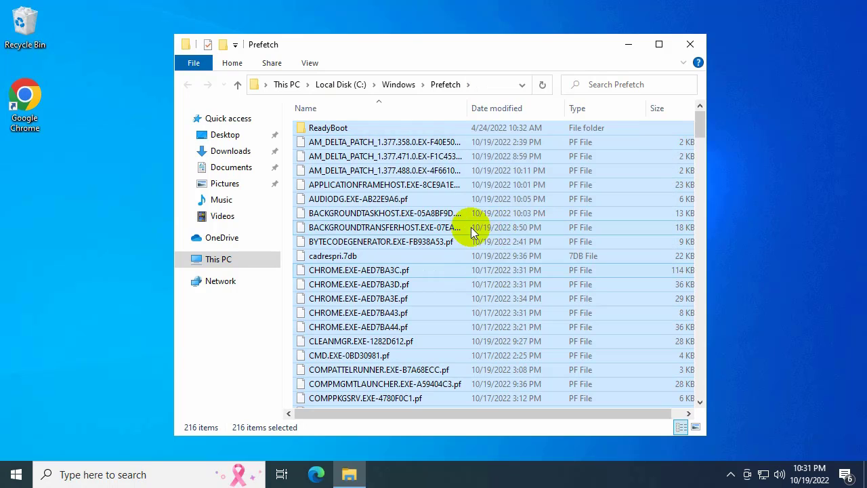
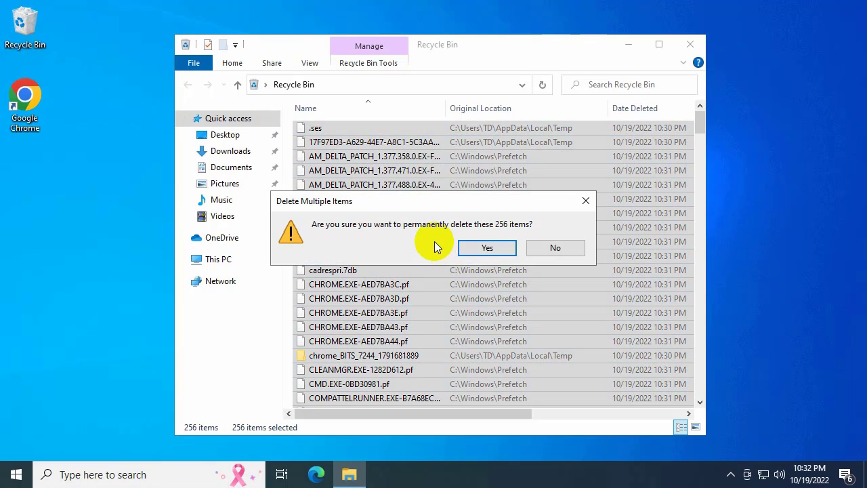
Permanently delete all selected items in the Recycle Bin and close its window.
click(485, 247)
click(690, 44)
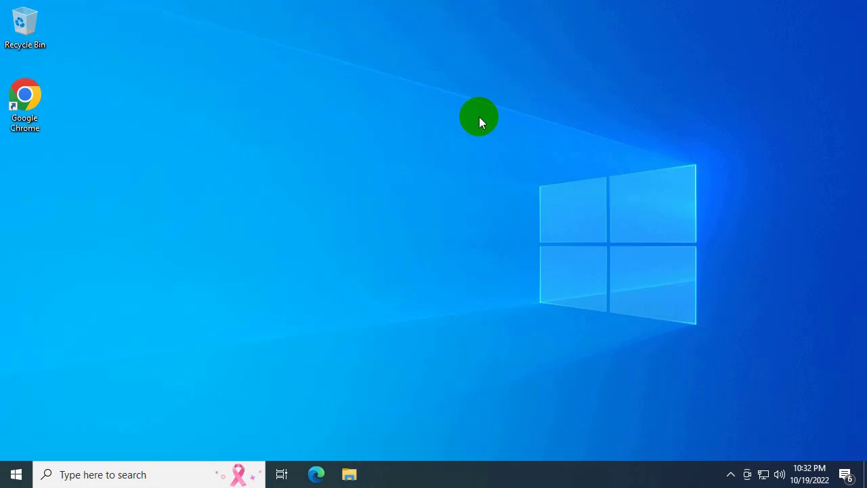